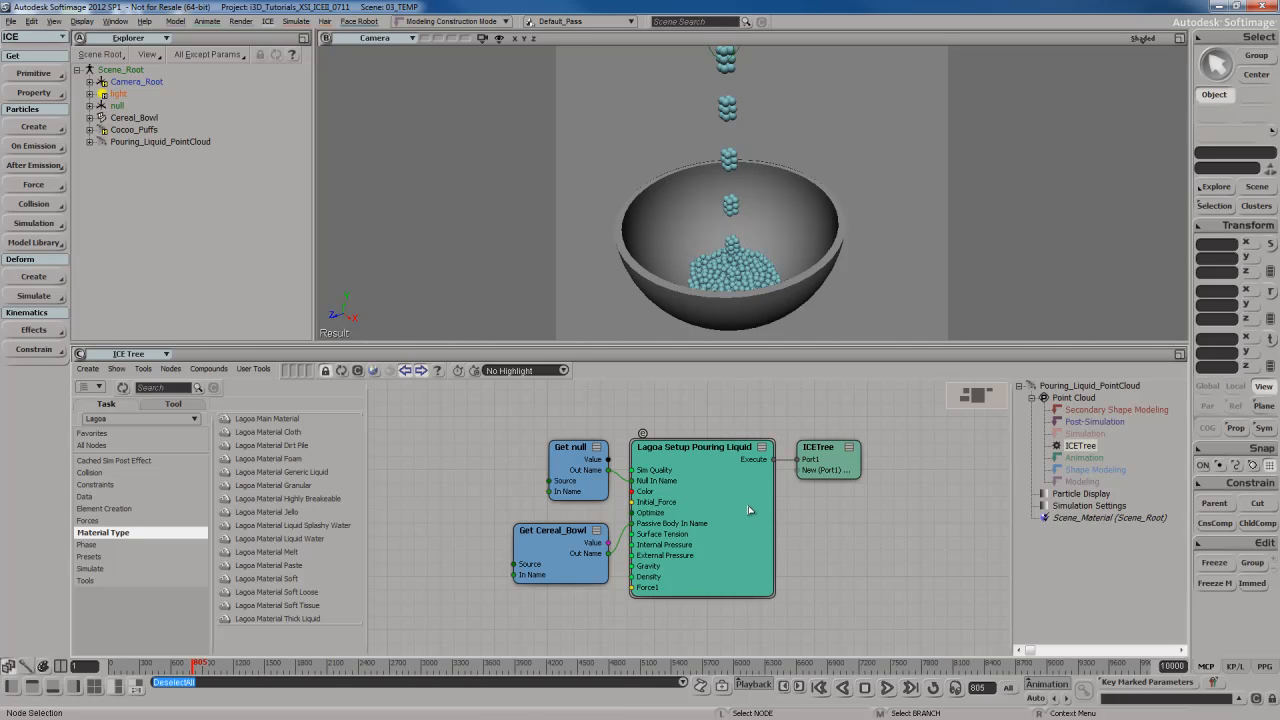
# - Delete the Pouring_Liquid_PointCloud from the scene
pyautogui.moveTo(738, 511)
pyautogui.mouseDown()
pyautogui.moveTo(728, 520)
pyautogui.moveTo(728, 506)
pyautogui.mouseUp()
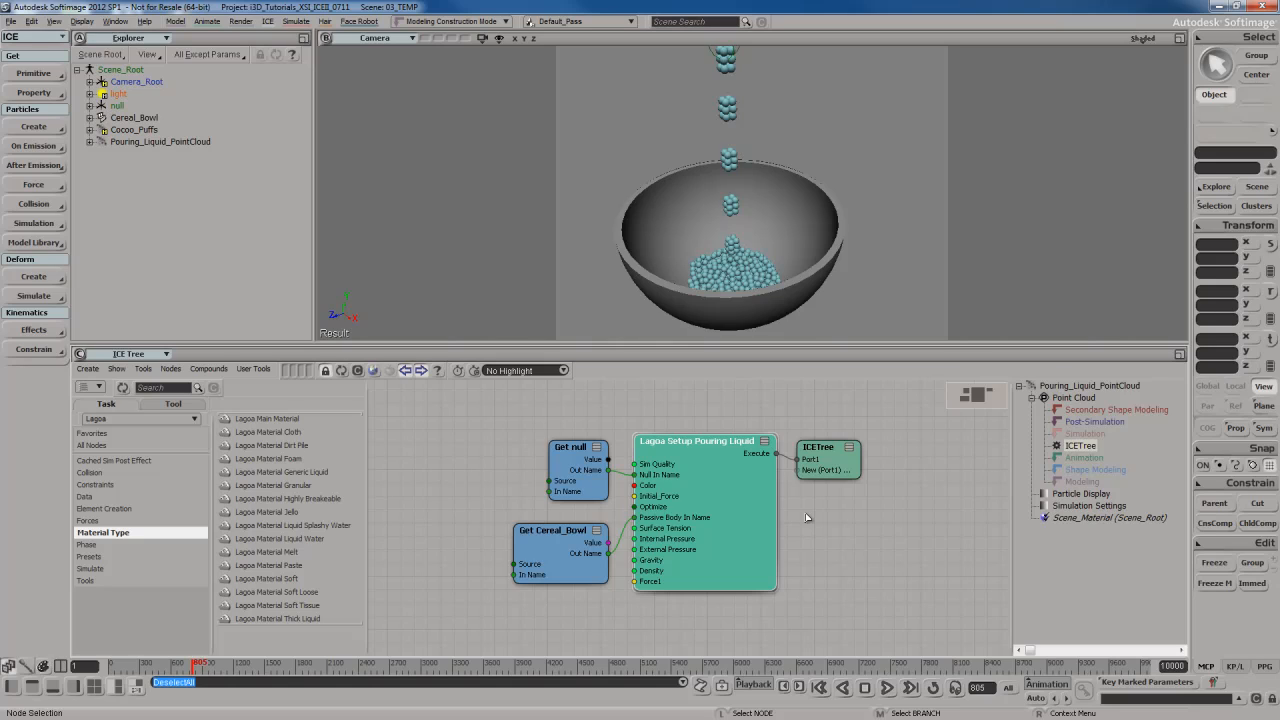
pyautogui.click(148, 142)
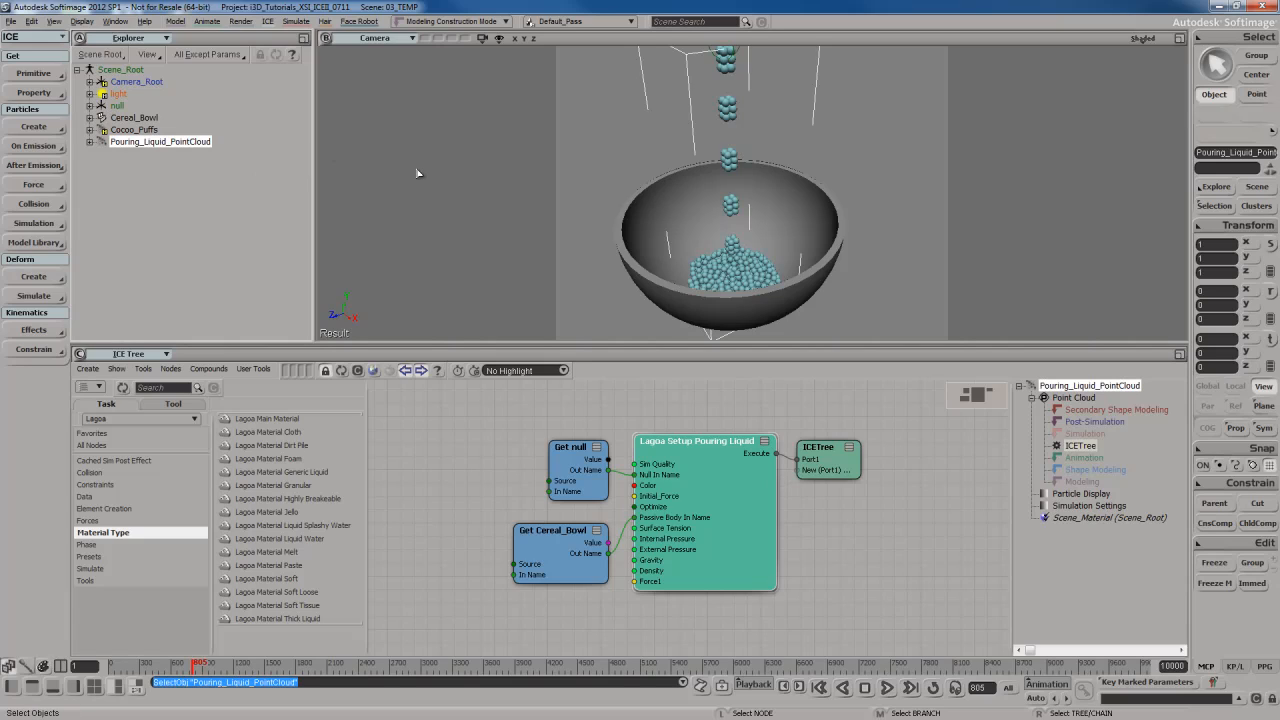
pyautogui.press('Delete')
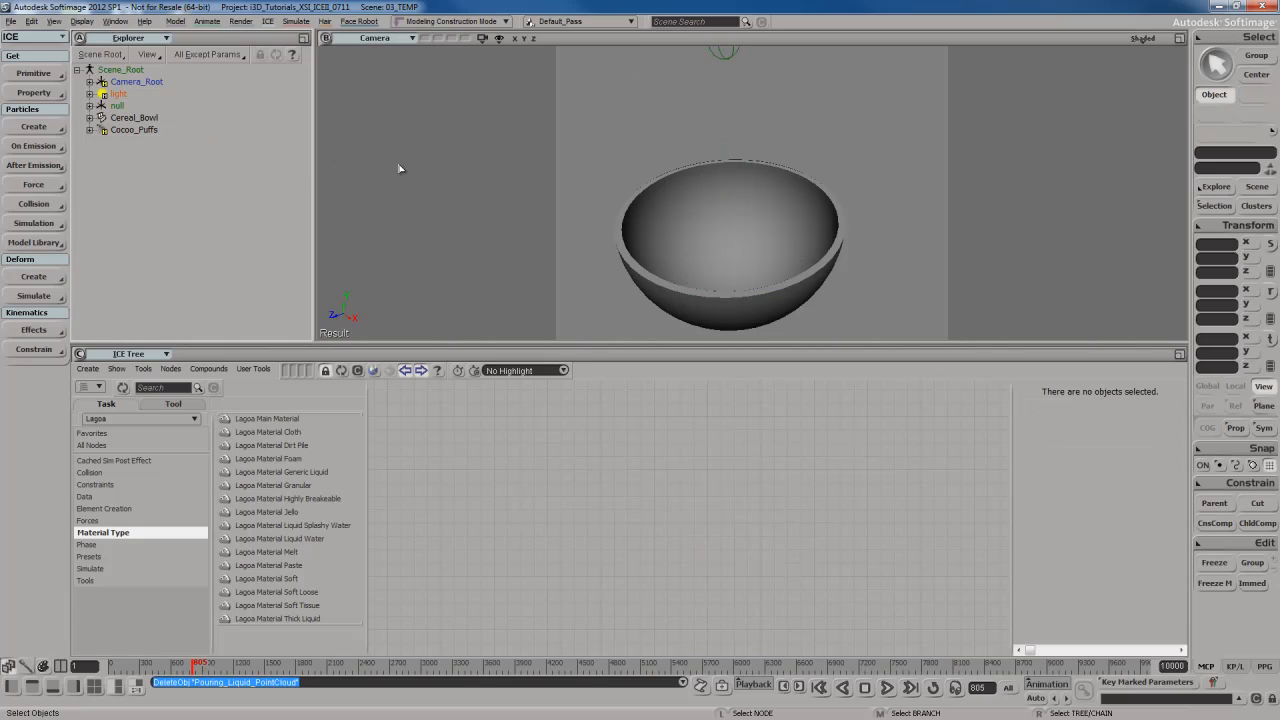
# - Unhide the Cocoo_Puffs point cloud, cancel its resimulation and go back to the first frame
pyautogui.click(134, 130)
pyautogui.press('h')
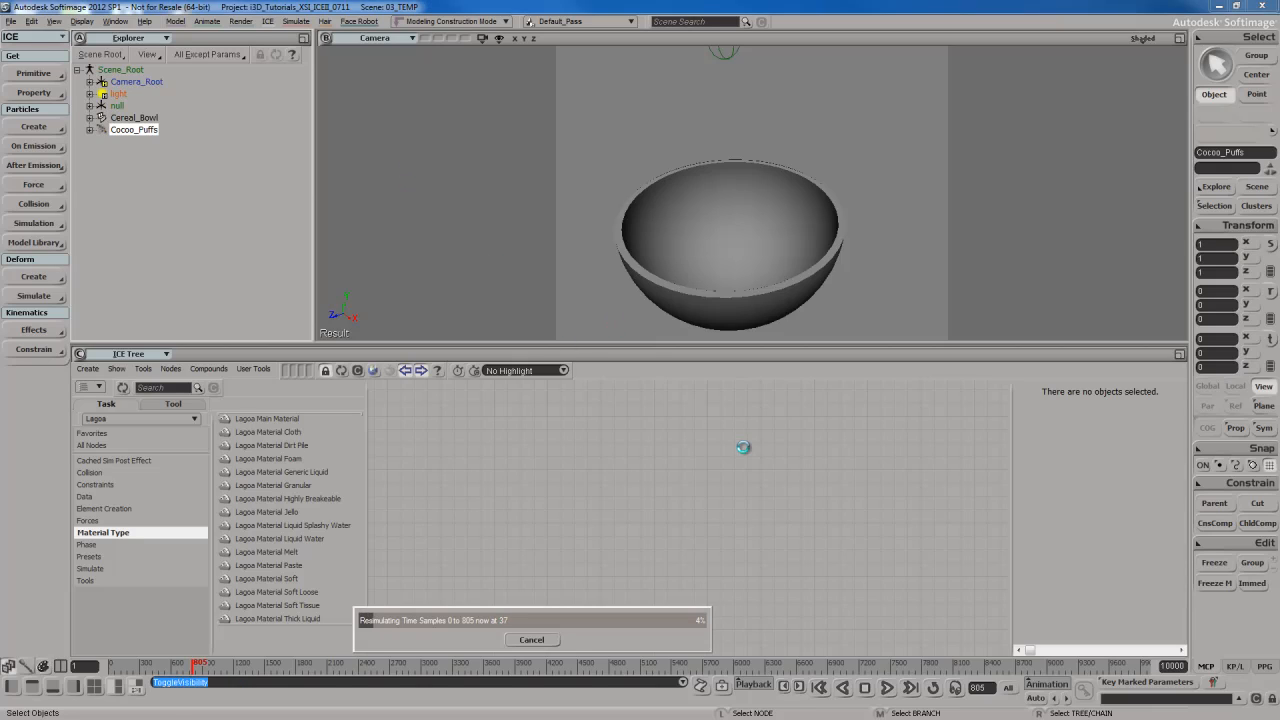
pyautogui.press('Escape')
pyautogui.press('F9')
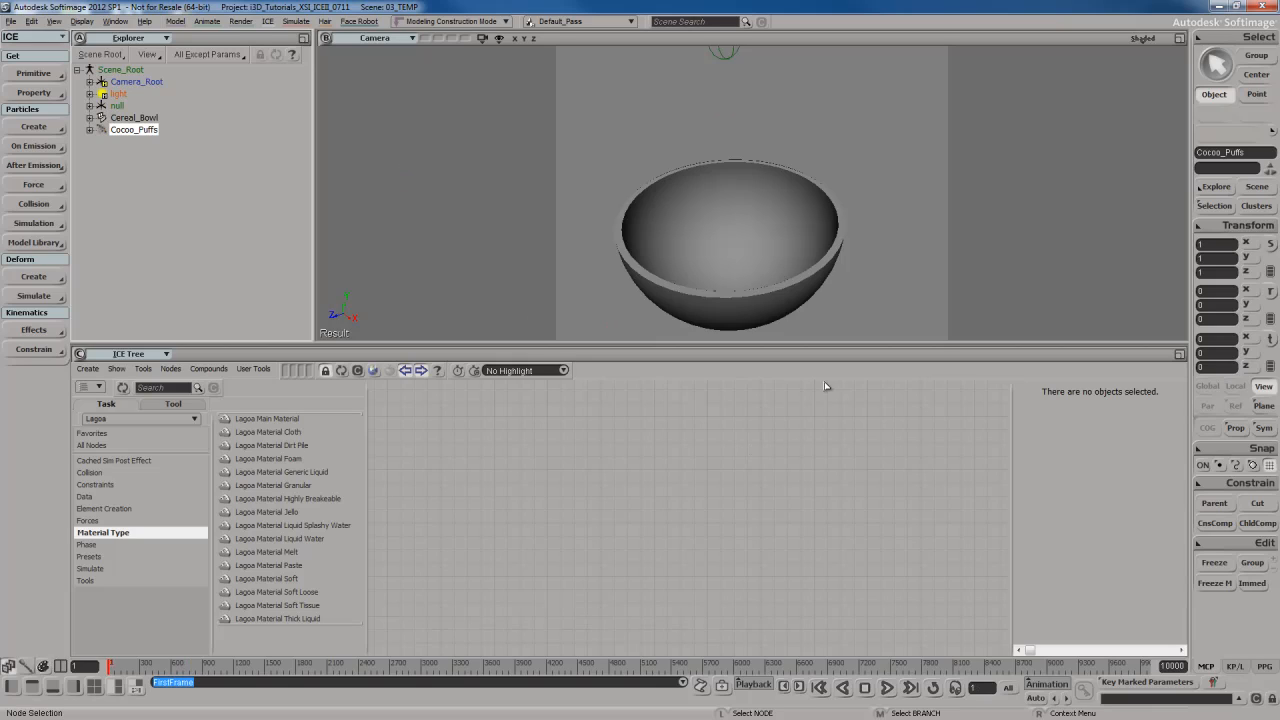
# - Play the Cocoo_Puffs simulation briefly, stop it and return to the first frame
pyautogui.press('F10')
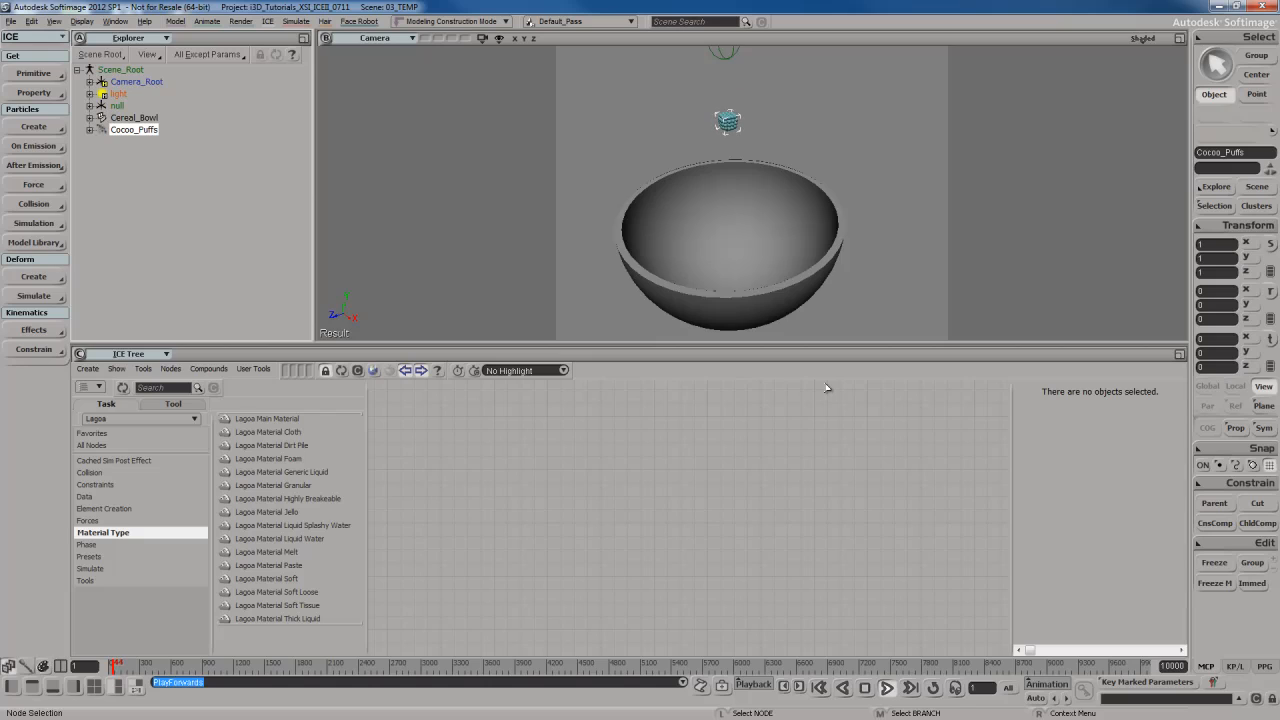
pyautogui.press('Escape')
pyautogui.hotkey('shift', 'F5')
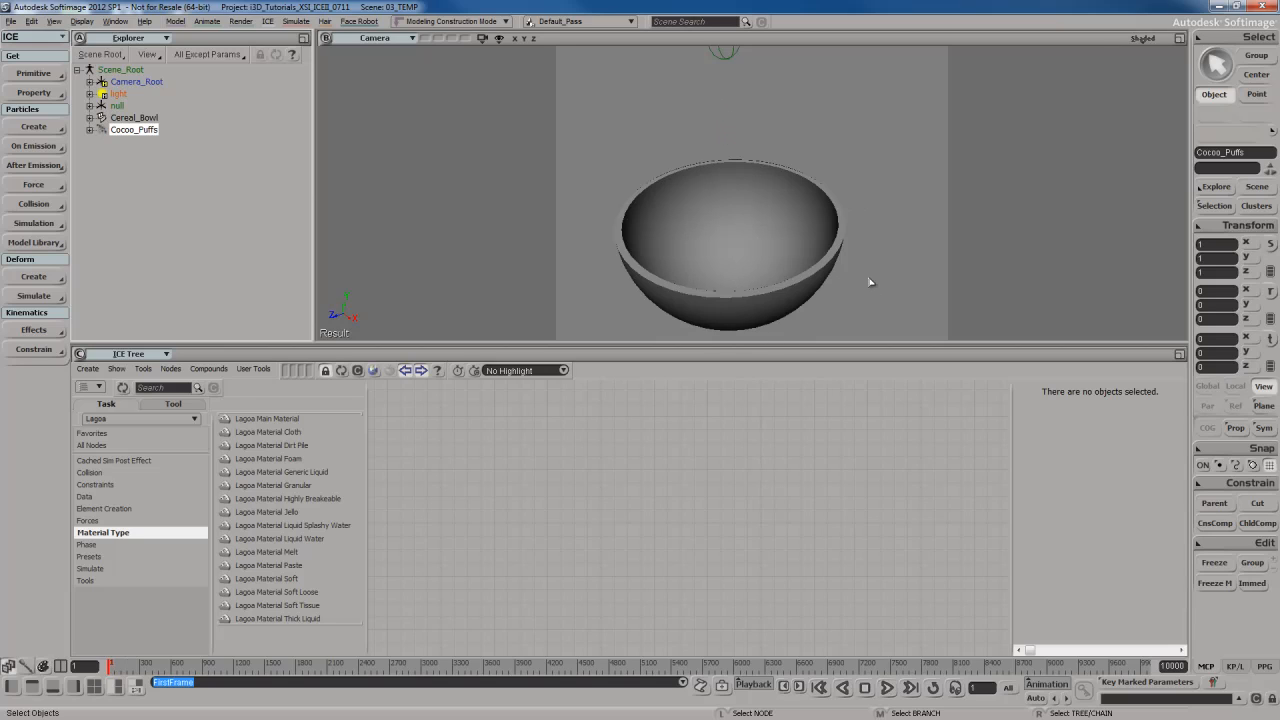
# - Turn on the refresh rate statistic for the Camera view and play the simulation, ending at the first frame
pyautogui.hotkey('shift', 's')
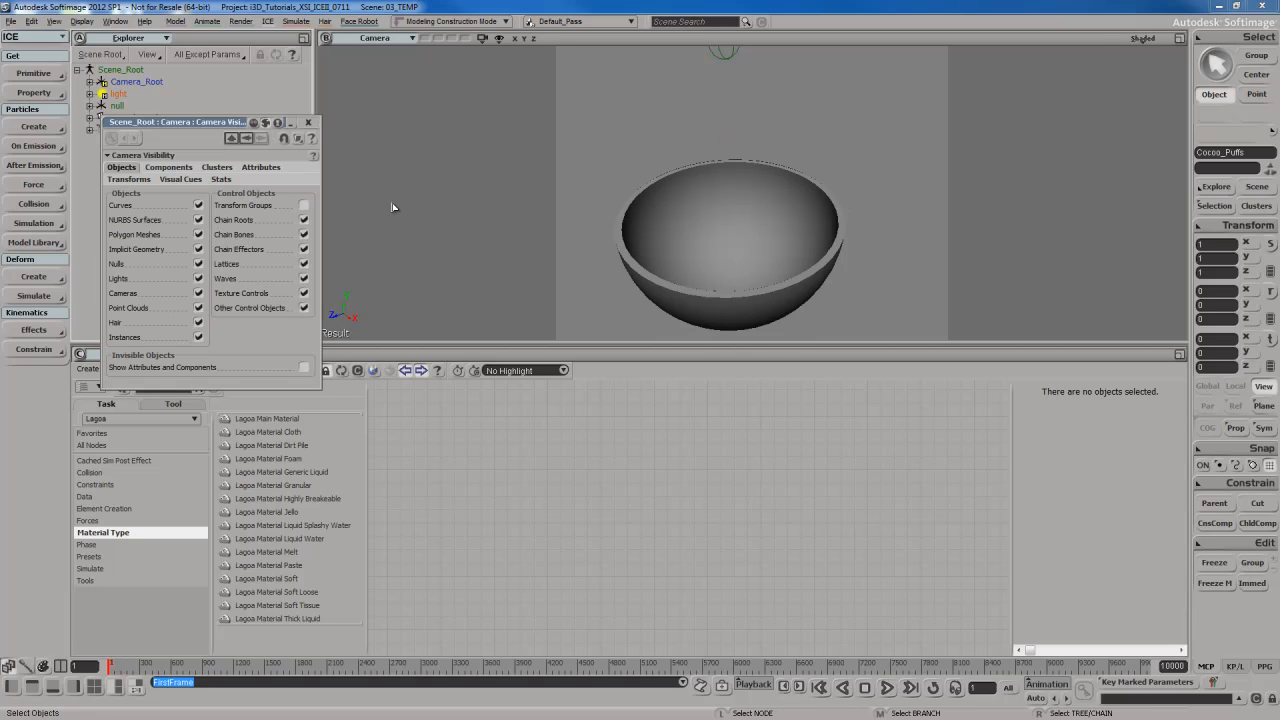
pyautogui.moveTo(199, 122); pyautogui.dragTo(423, 100)
pyautogui.click(445, 157)
pyautogui.click(422, 183)
pyautogui.click(532, 100)
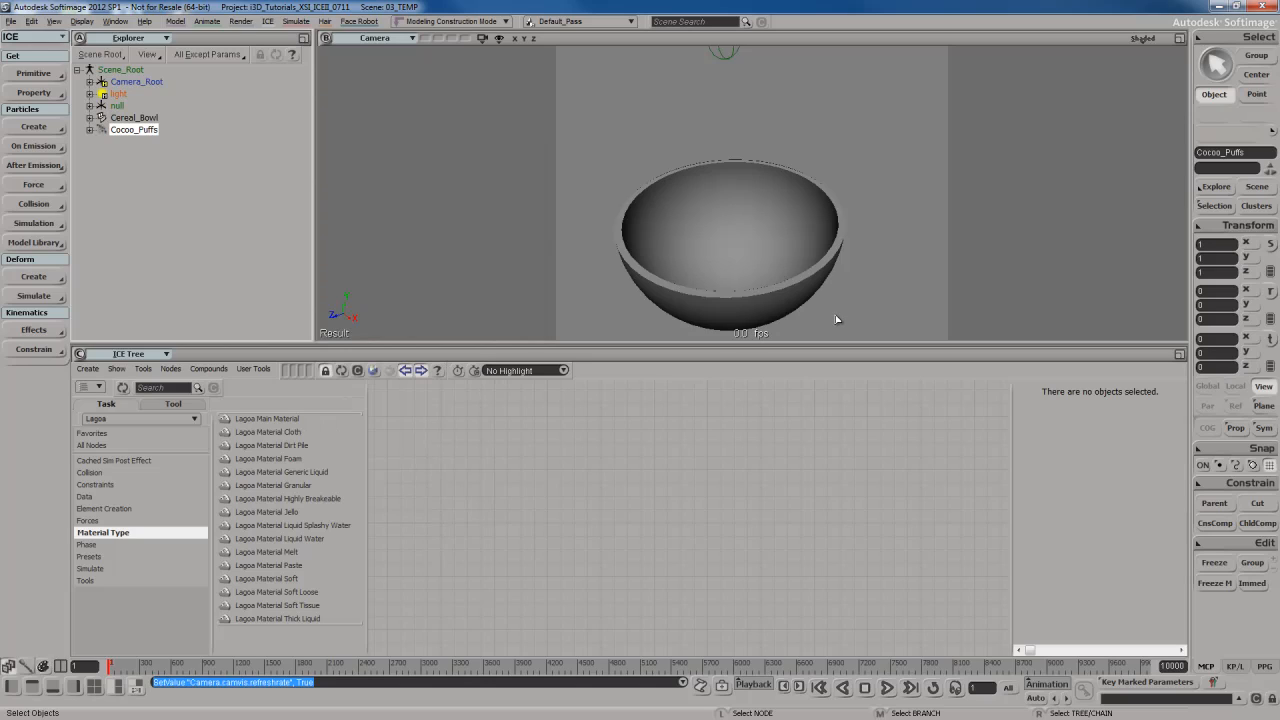
pyautogui.press('Up')
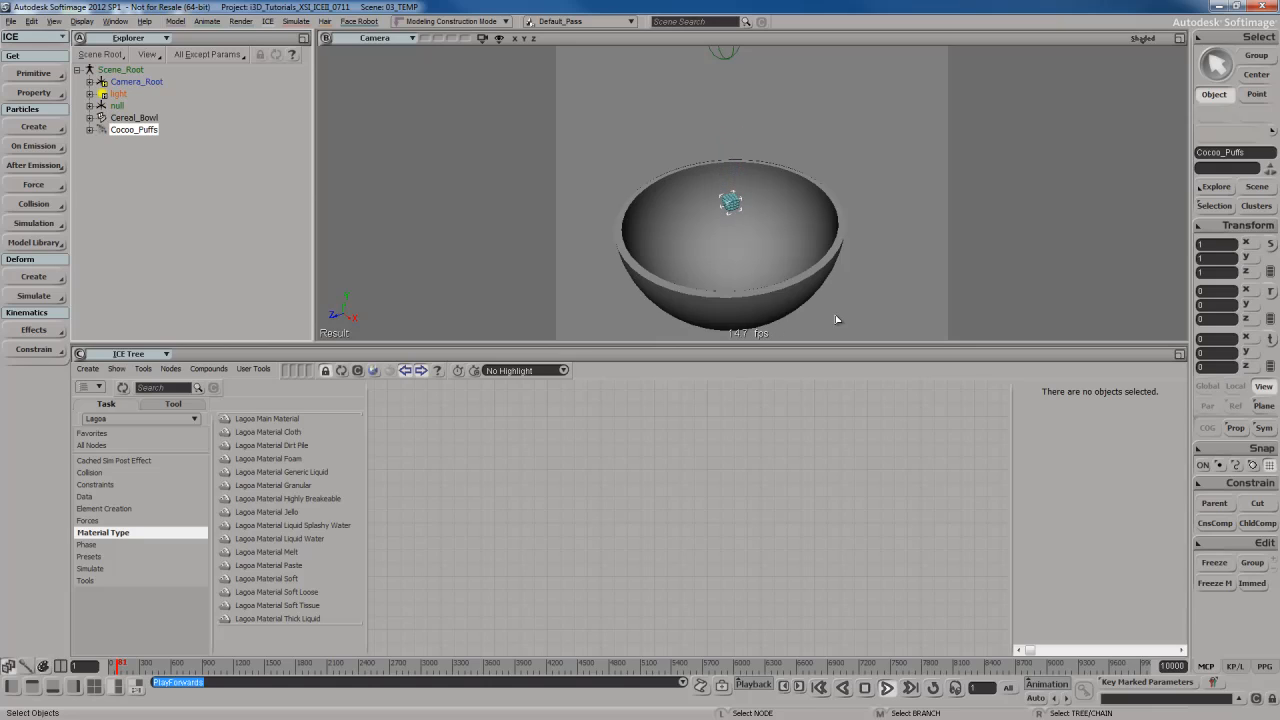
pyautogui.press('Home')
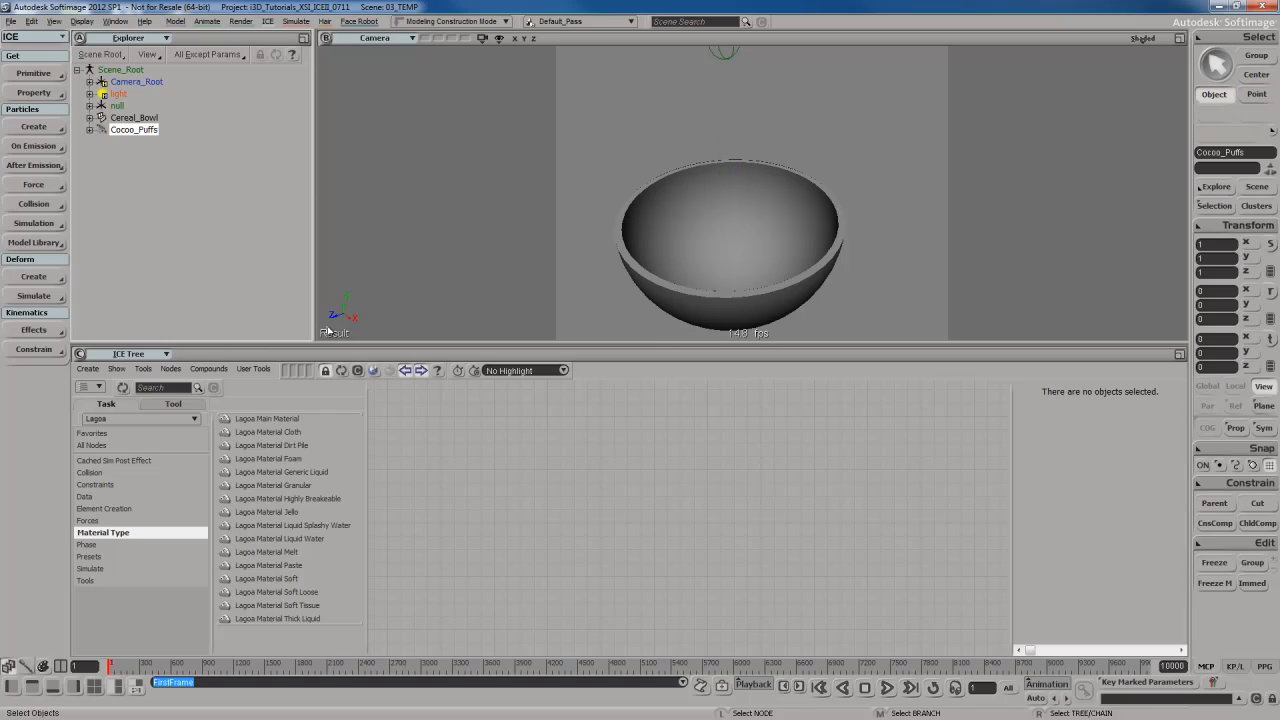
# - Load the Cocoo_Puffs ICE tree into the ICE Tree view, maximise that view and frame all nodes
pyautogui.click(342, 371)
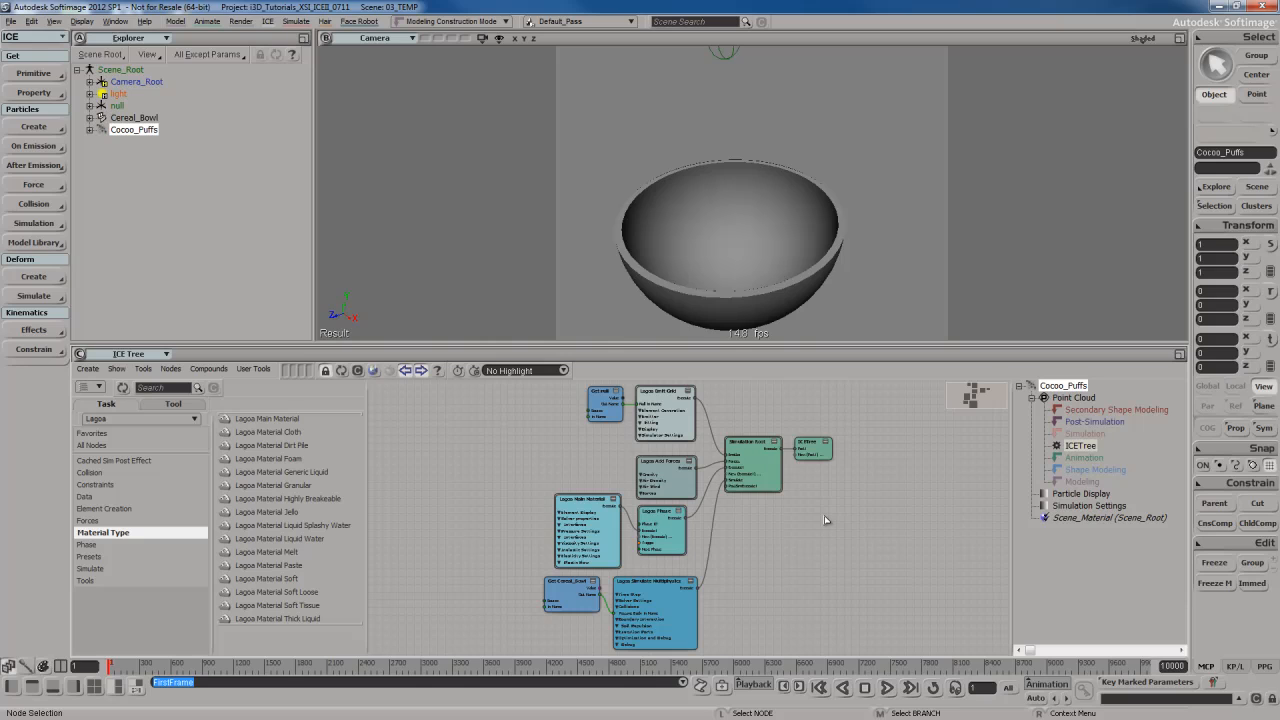
pyautogui.press('F12')
pyautogui.press('a')
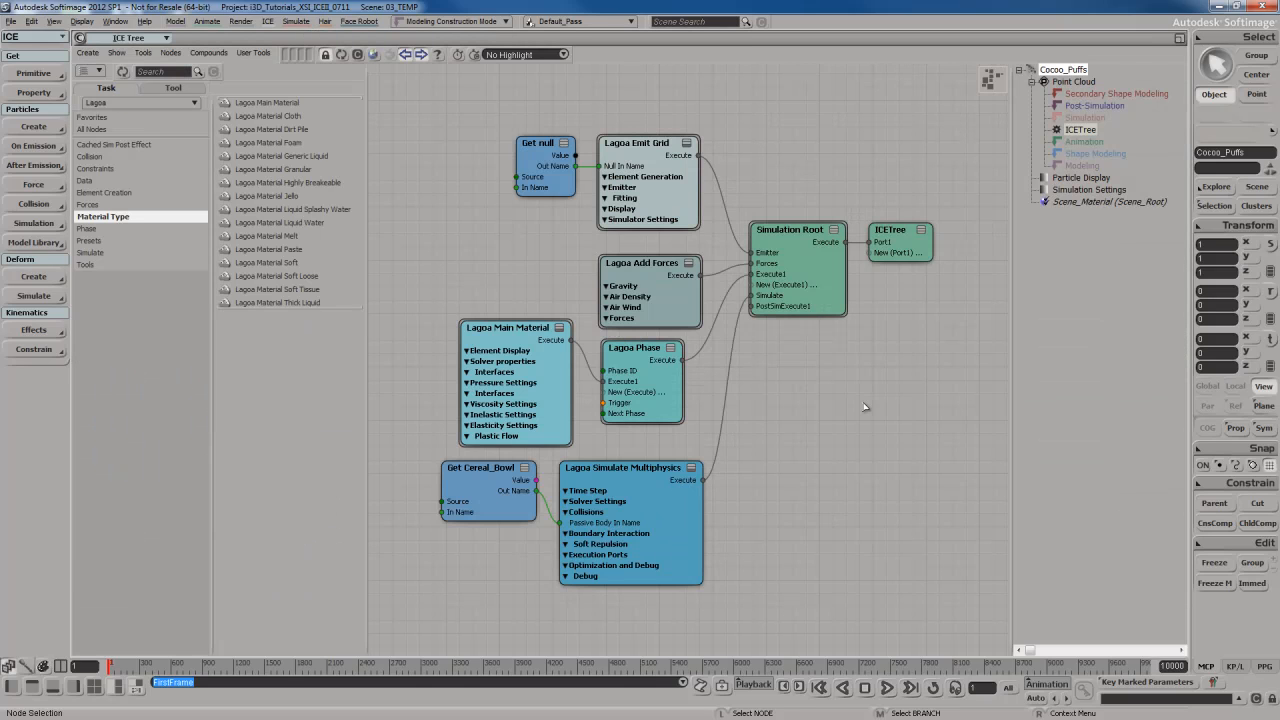
# - Examine the ICETree node, the Simulation Root and the Lagoa nodes that feed into it
pyautogui.click(910, 250)
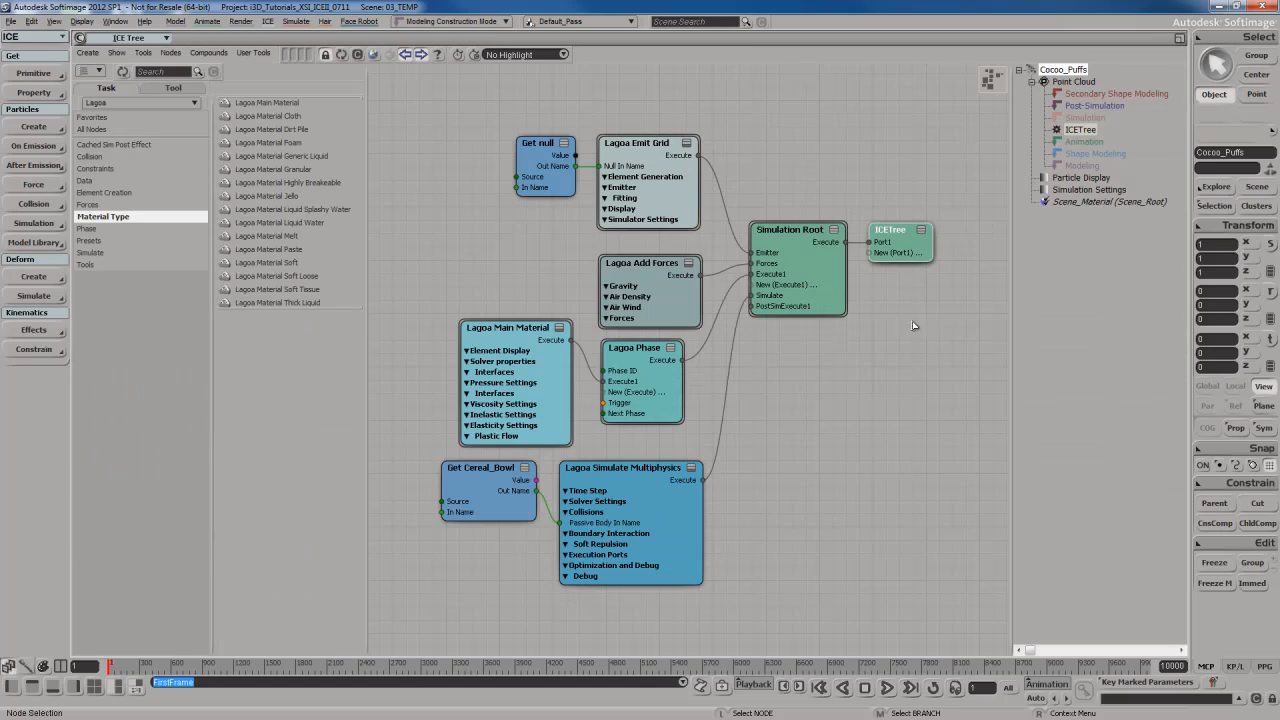
pyautogui.click(813, 276)
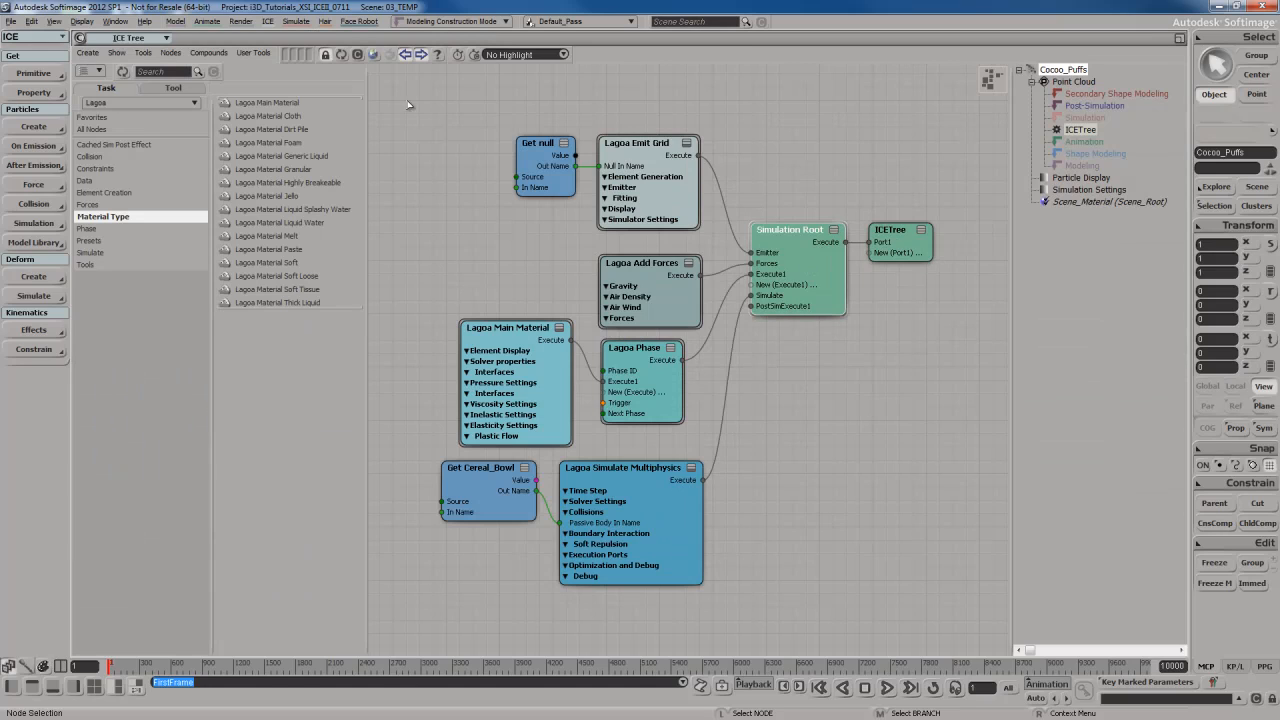
pyautogui.moveTo(409, 103); pyautogui.dragTo(718, 617)
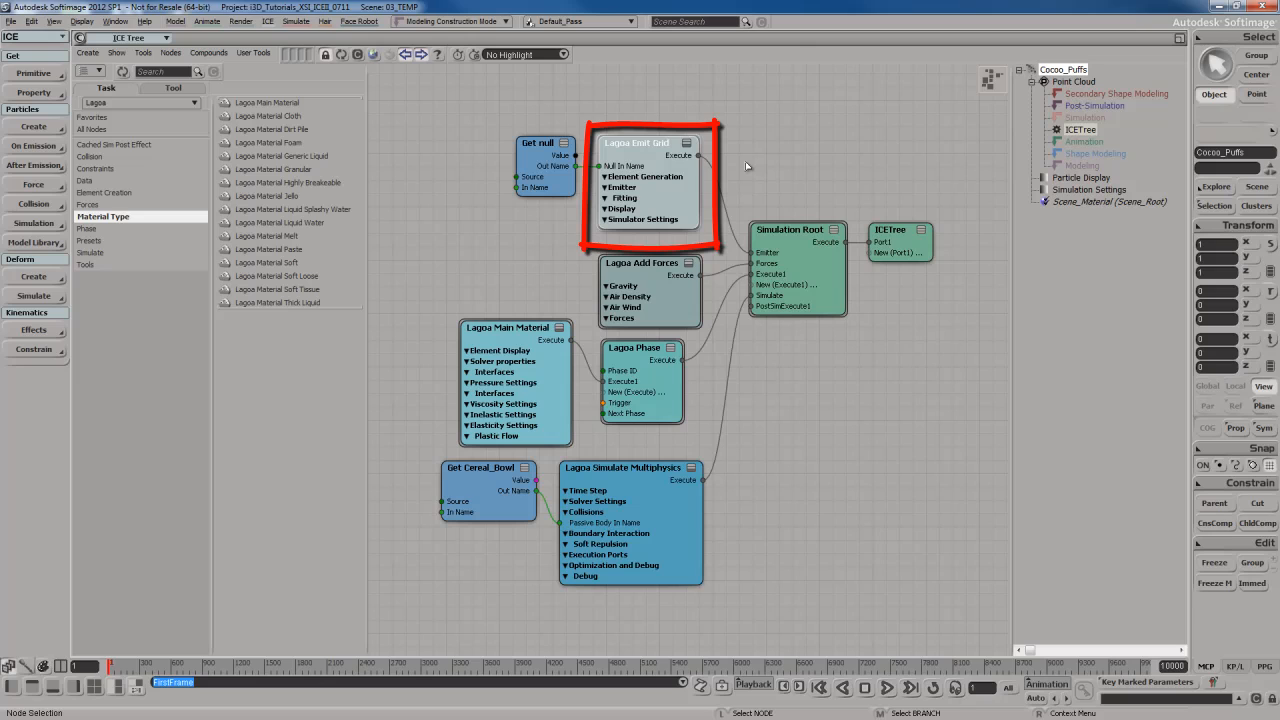
# - Restore the ICE Tree view to normal size and select the null above the bowl in the Camera view
pyautogui.press('F12')
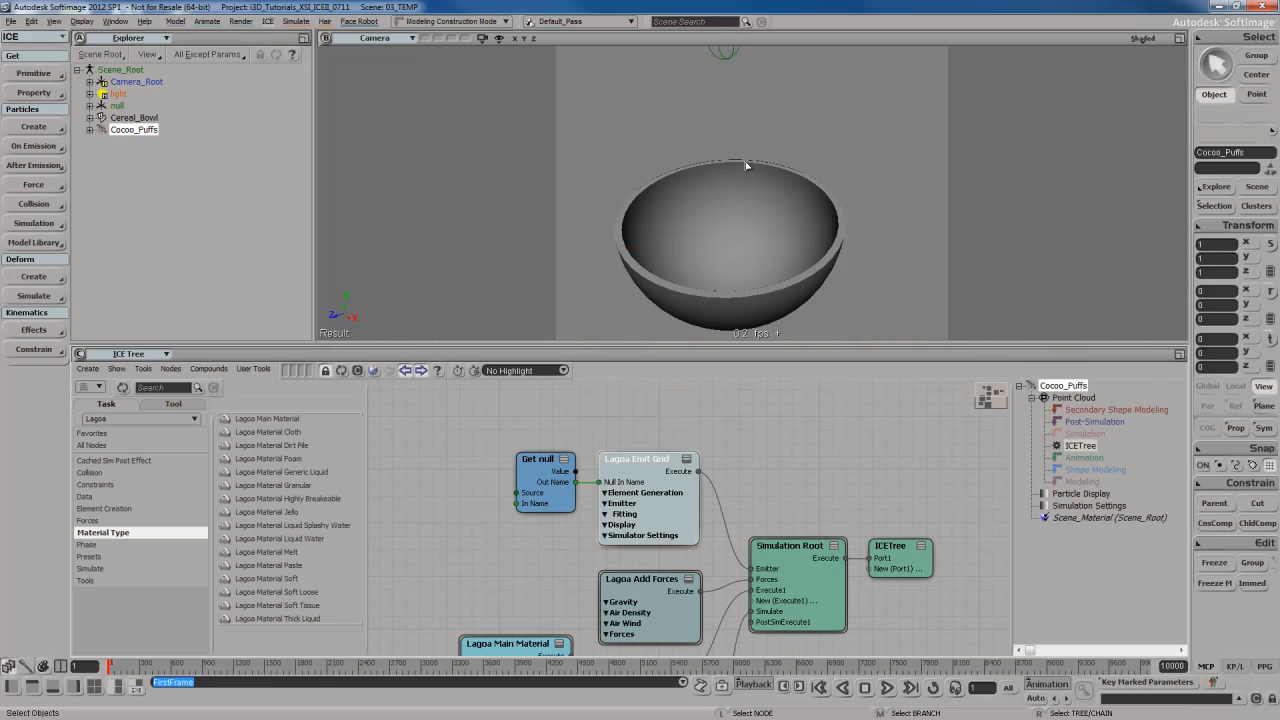
pyautogui.press('s')
pyautogui.moveTo(780, 128); pyautogui.dragTo(744, 124)
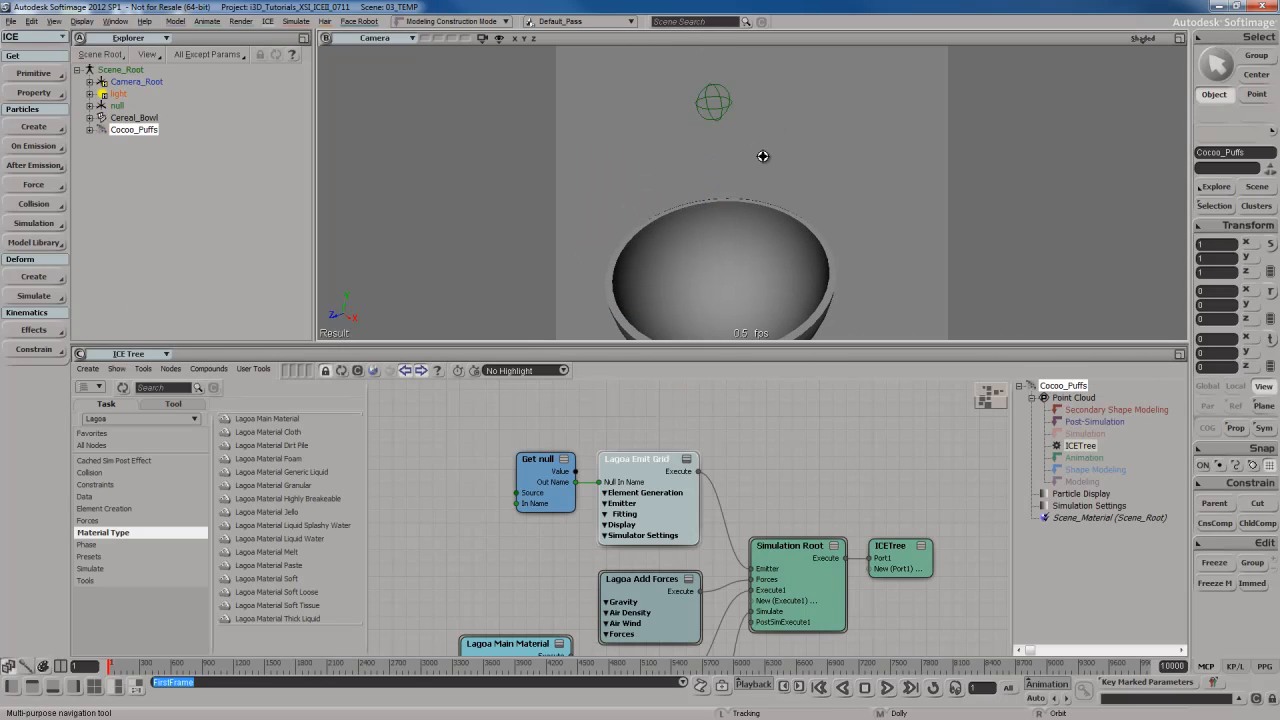
pyautogui.press('s')
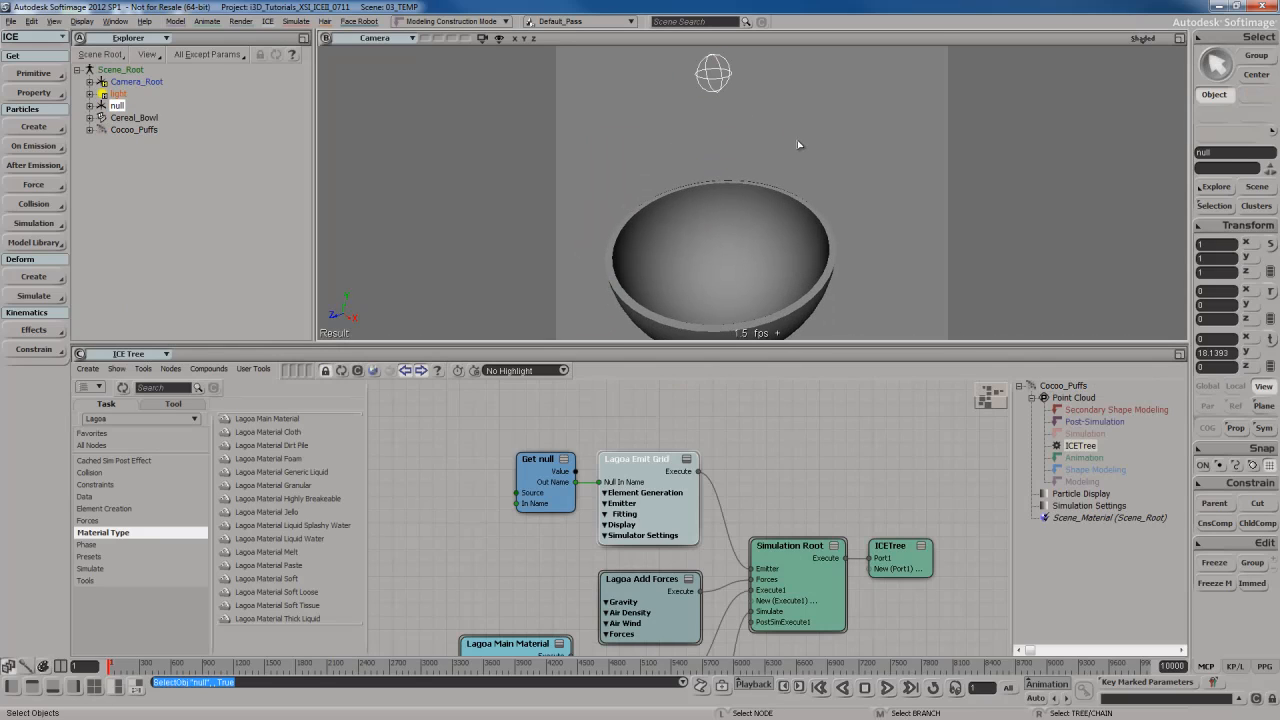
# - Review the Lagoa Emit Grid node's element generation, emitter, fitting, display and simulator settings, leaving them as they are
pyautogui.doubleClick(668, 507)
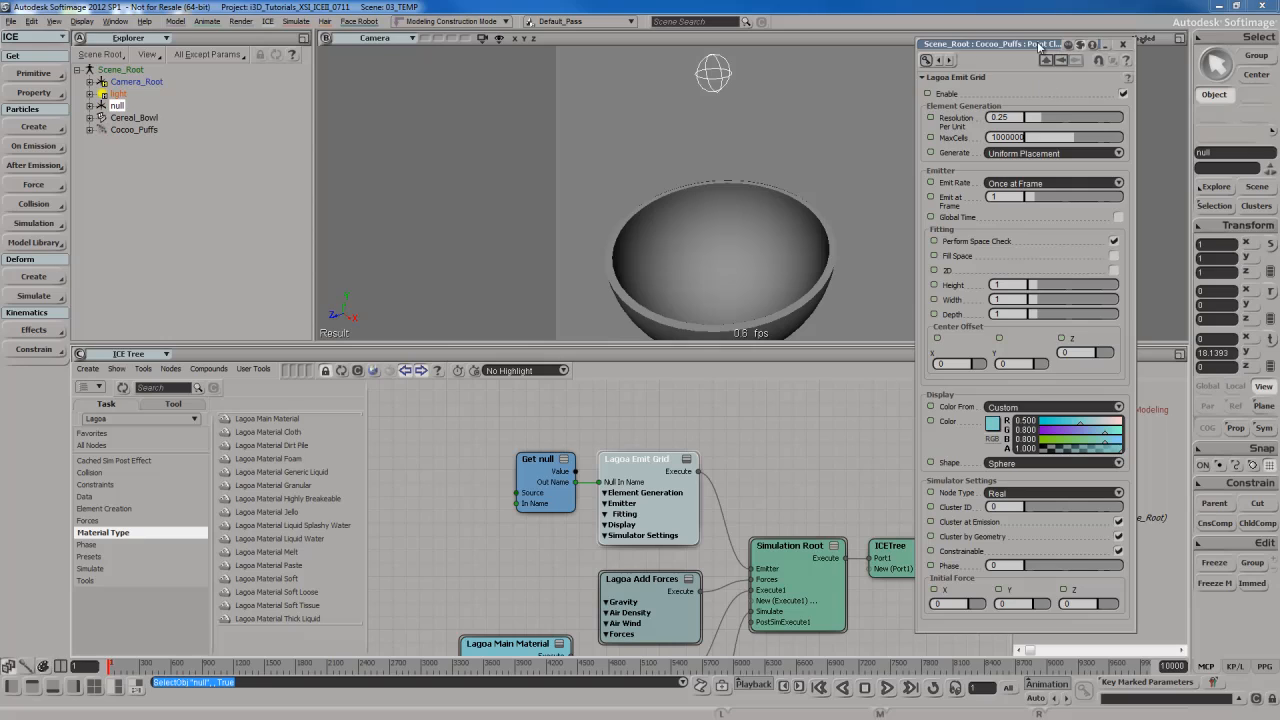
pyautogui.moveTo(1042, 46); pyautogui.dragTo(1042, 14)
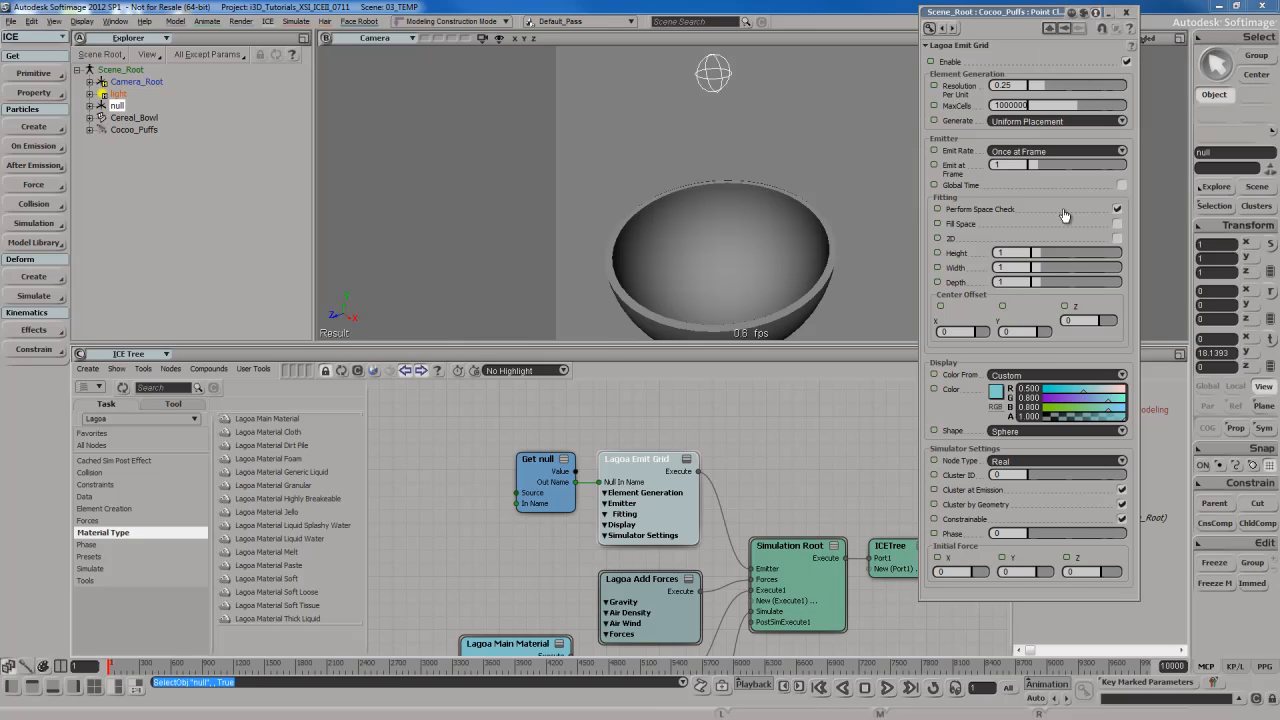
pyautogui.click(1126, 13)
# - Review the Lagoa Add Forces node's gravity, air density, air wind and forces settings
pyautogui.moveTo(712, 577); pyautogui.dragTo(671, 426)
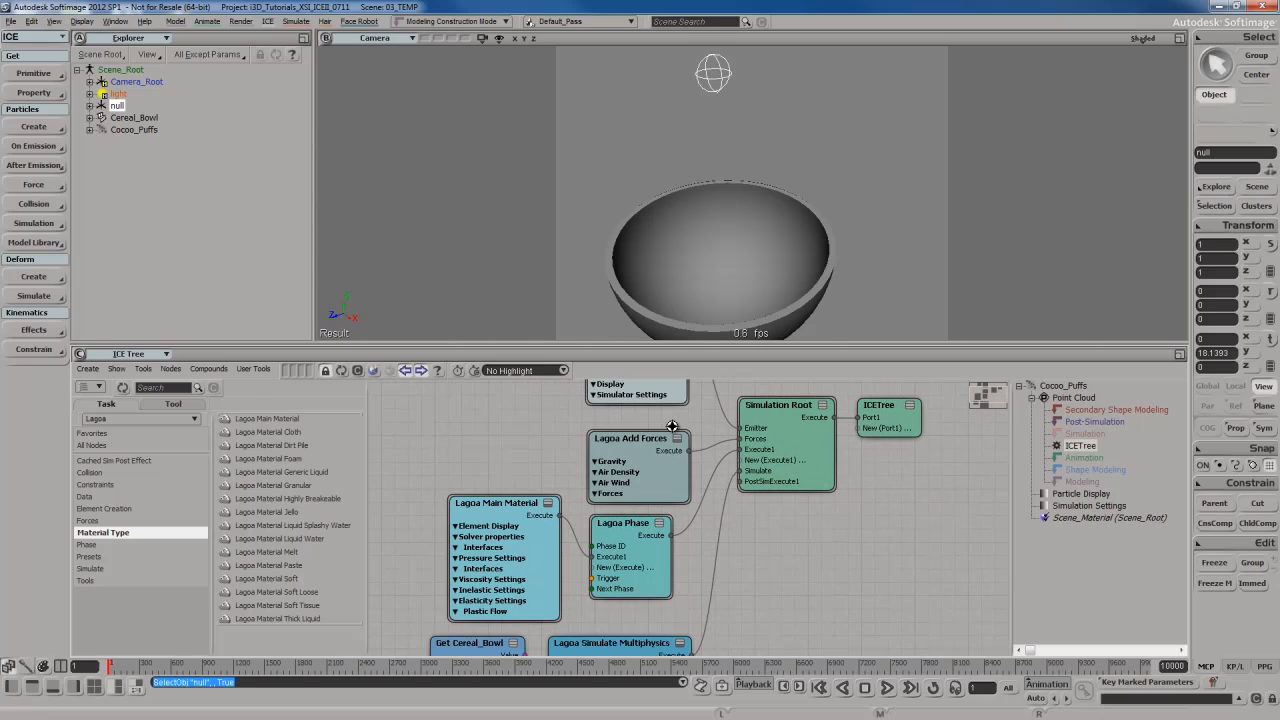
pyautogui.click(664, 475)
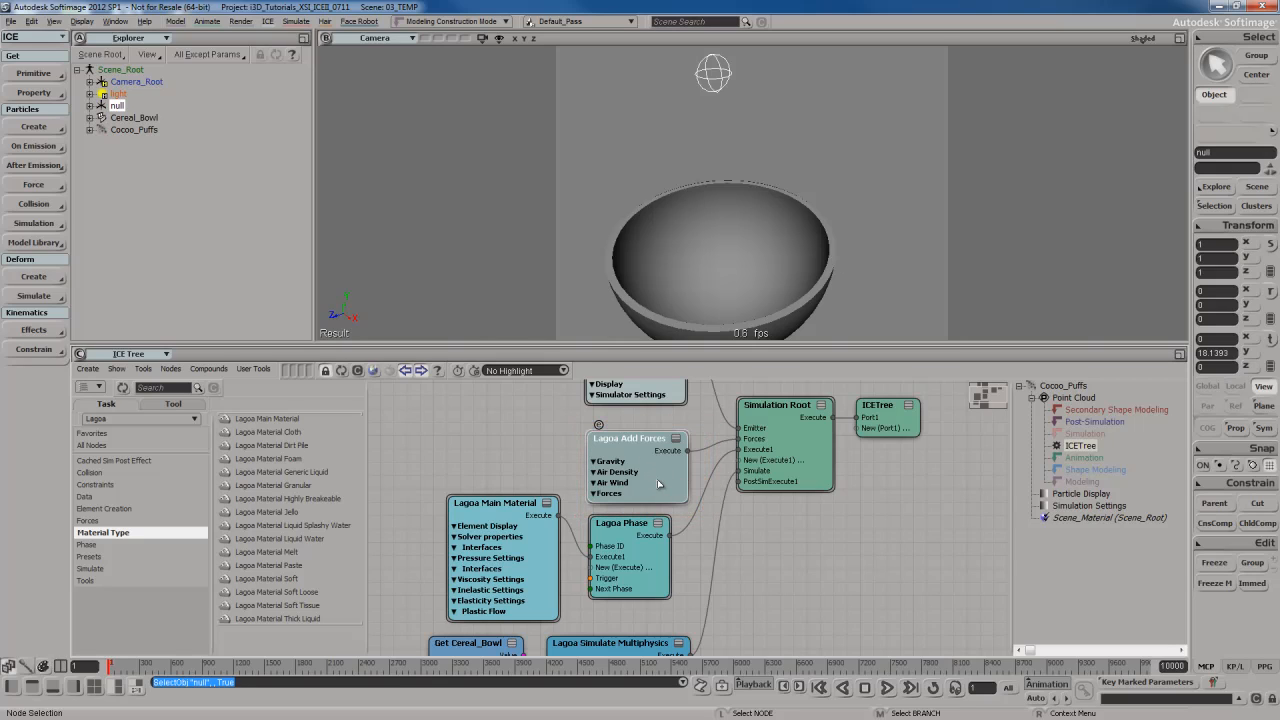
pyautogui.doubleClick(670, 474)
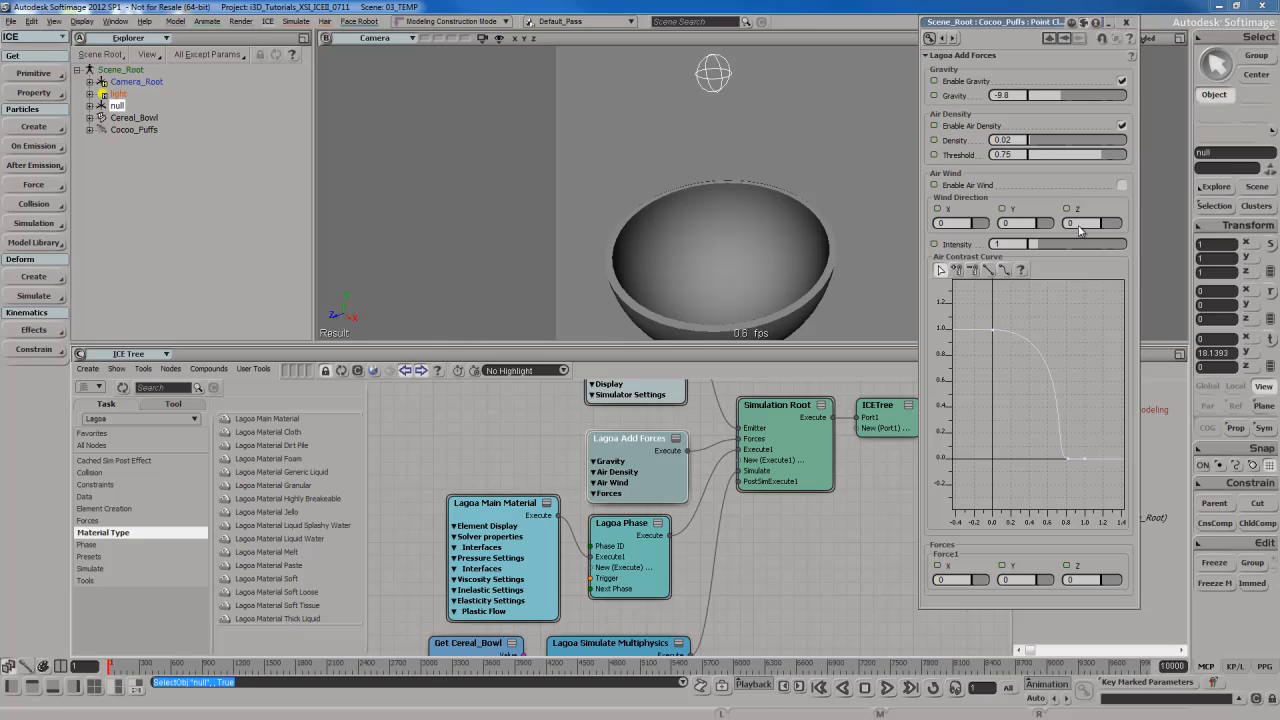
pyautogui.click(1127, 22)
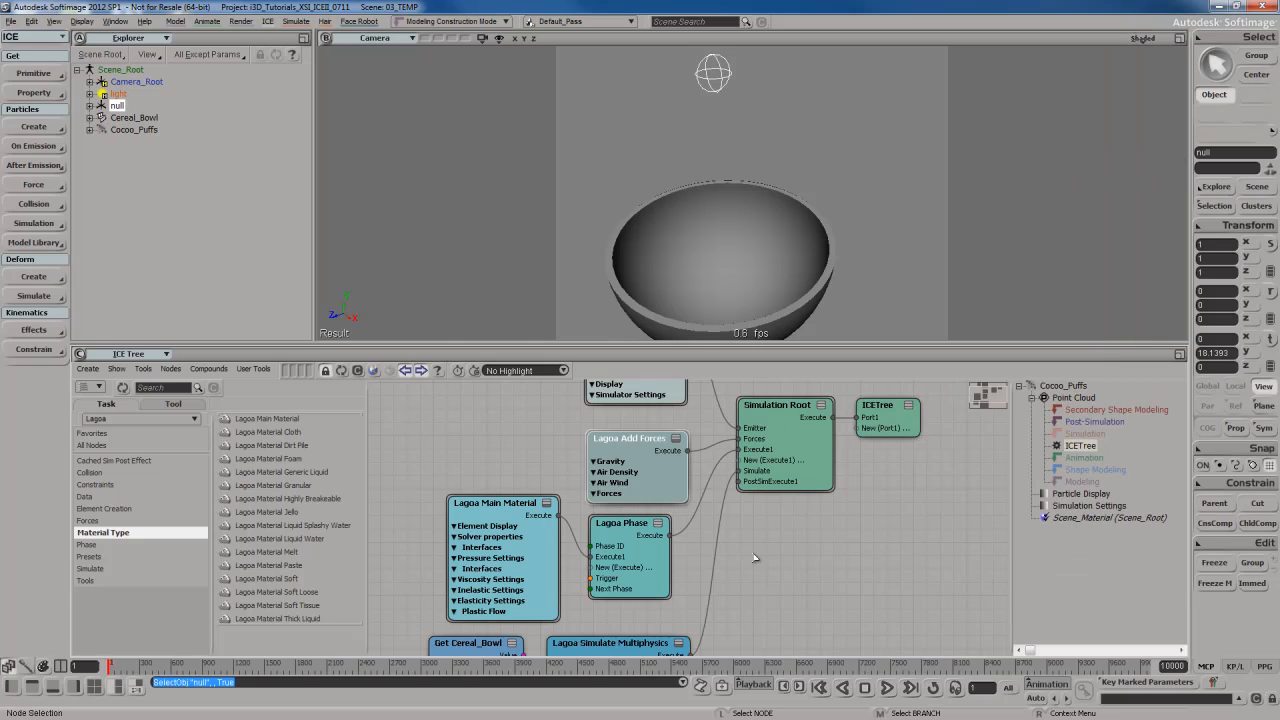
# - Examine Scene_Material's render tree in the Material Manager, closing the manager when done
pyautogui.moveTo(739, 575); pyautogui.dragTo(782, 497)
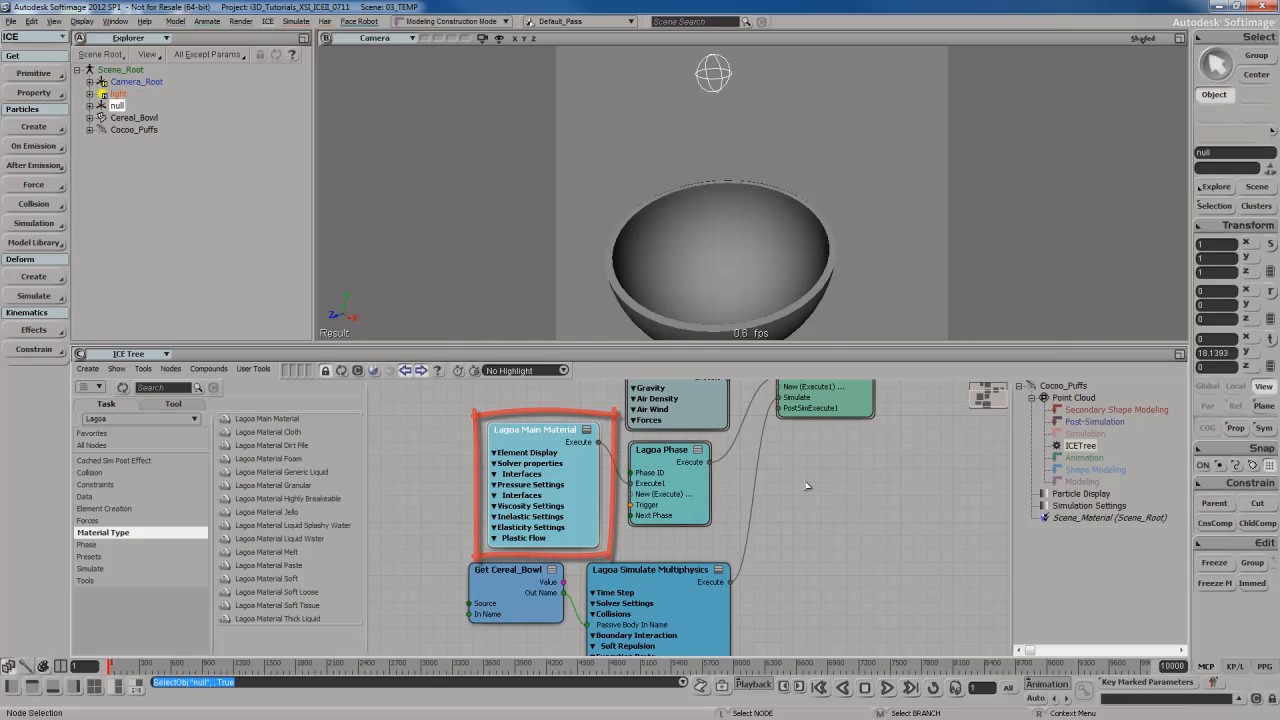
pyautogui.hotkey('ctrl', '7')
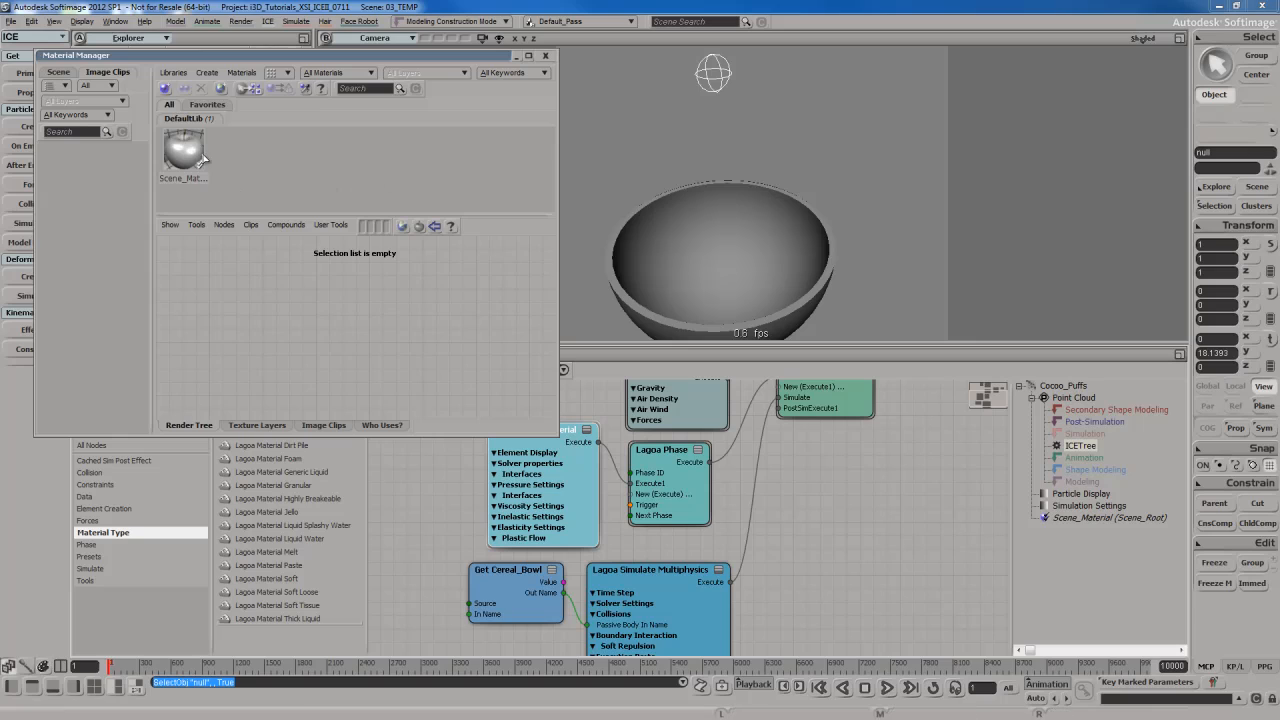
pyautogui.click(195, 151)
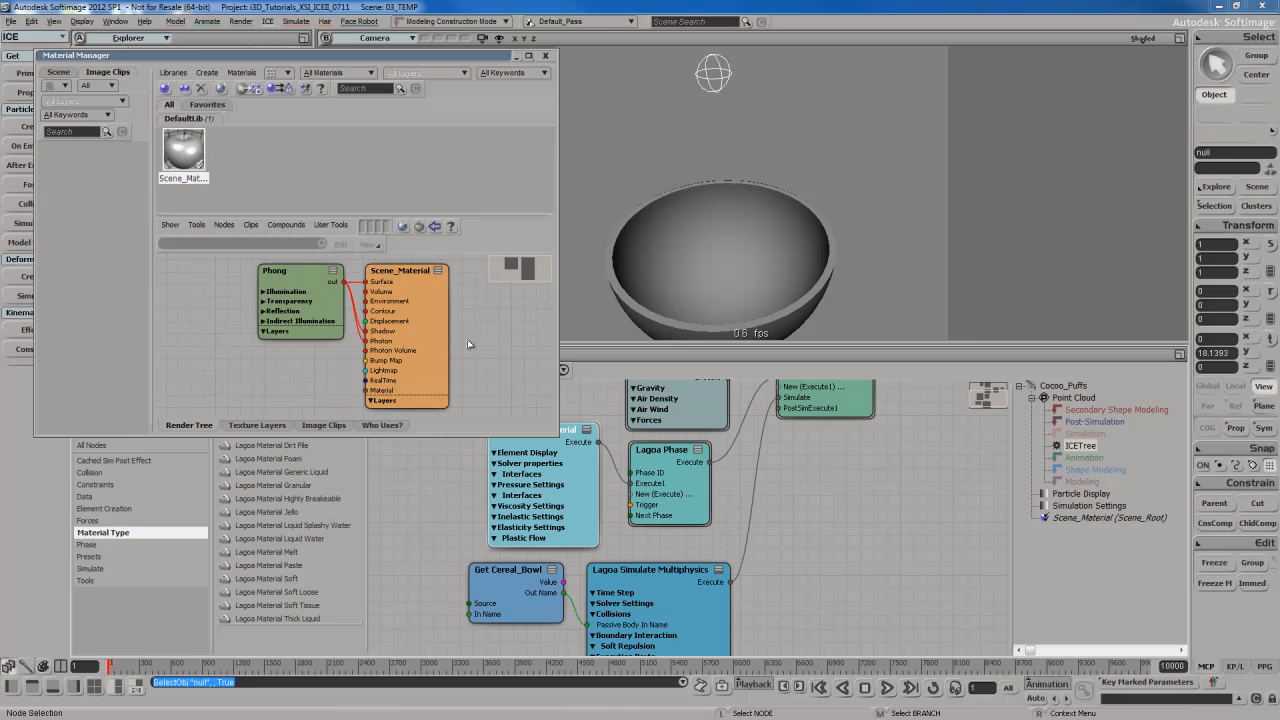
pyautogui.click(545, 55)
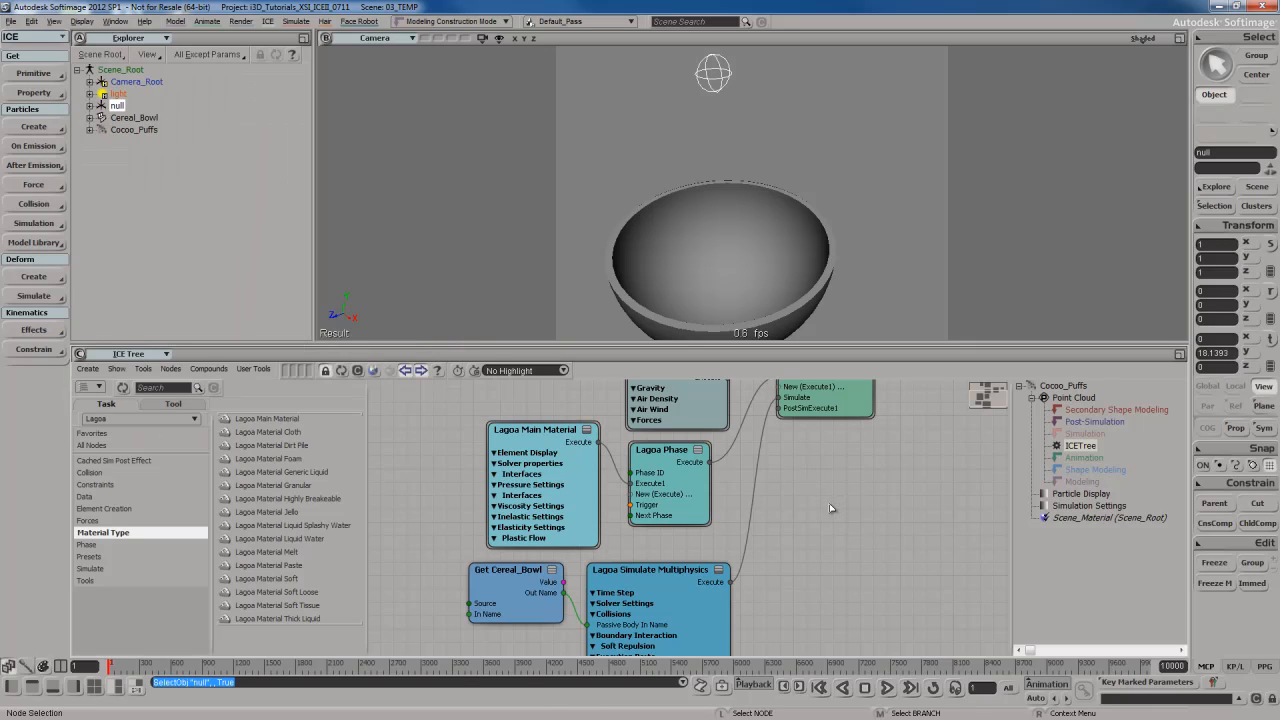
# - Review the Lagoa Main Material node's pressure, viscosity, inelastic, elasticity and plastic flow settings
pyautogui.doubleClick(535, 429)
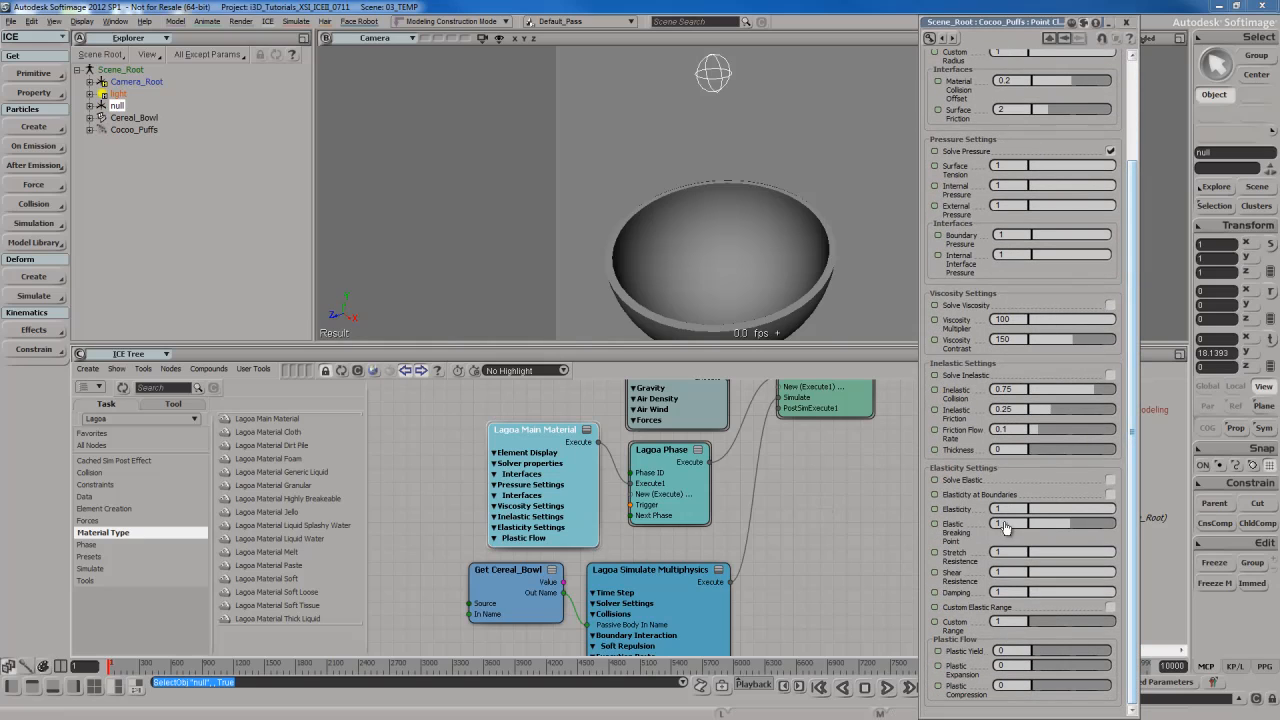
pyautogui.click(1126, 21)
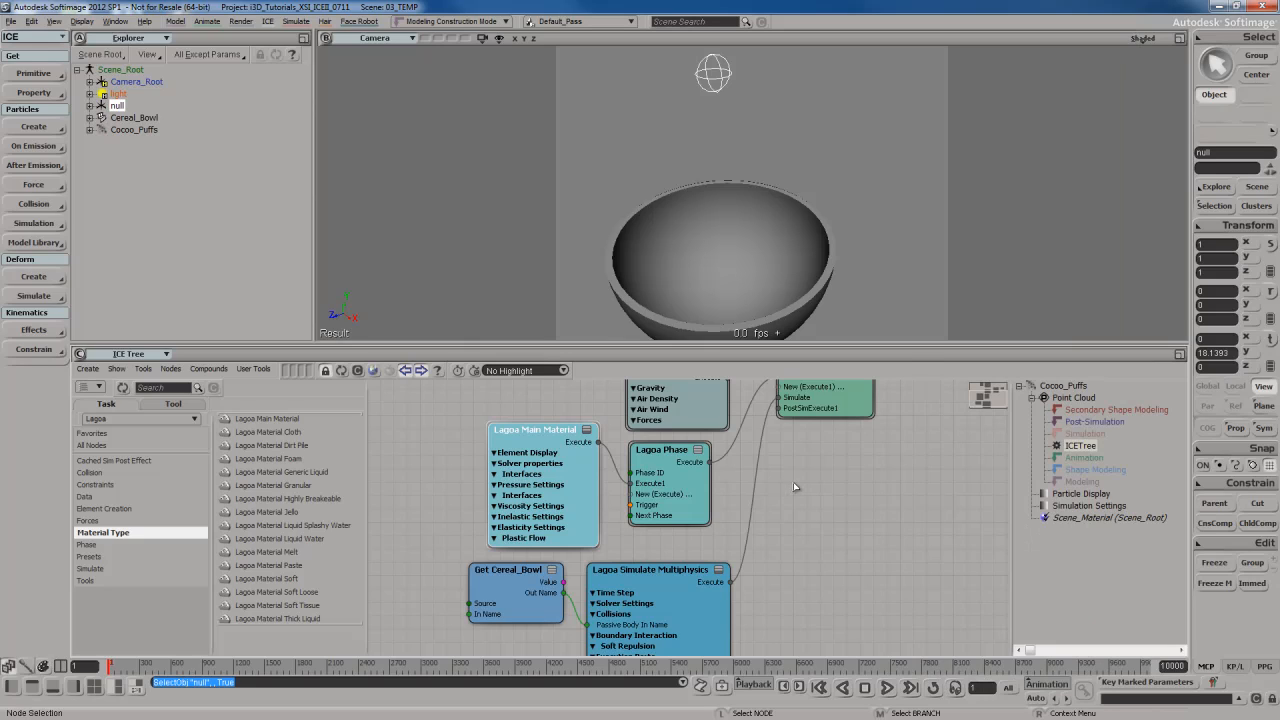
pyautogui.click(845, 501)
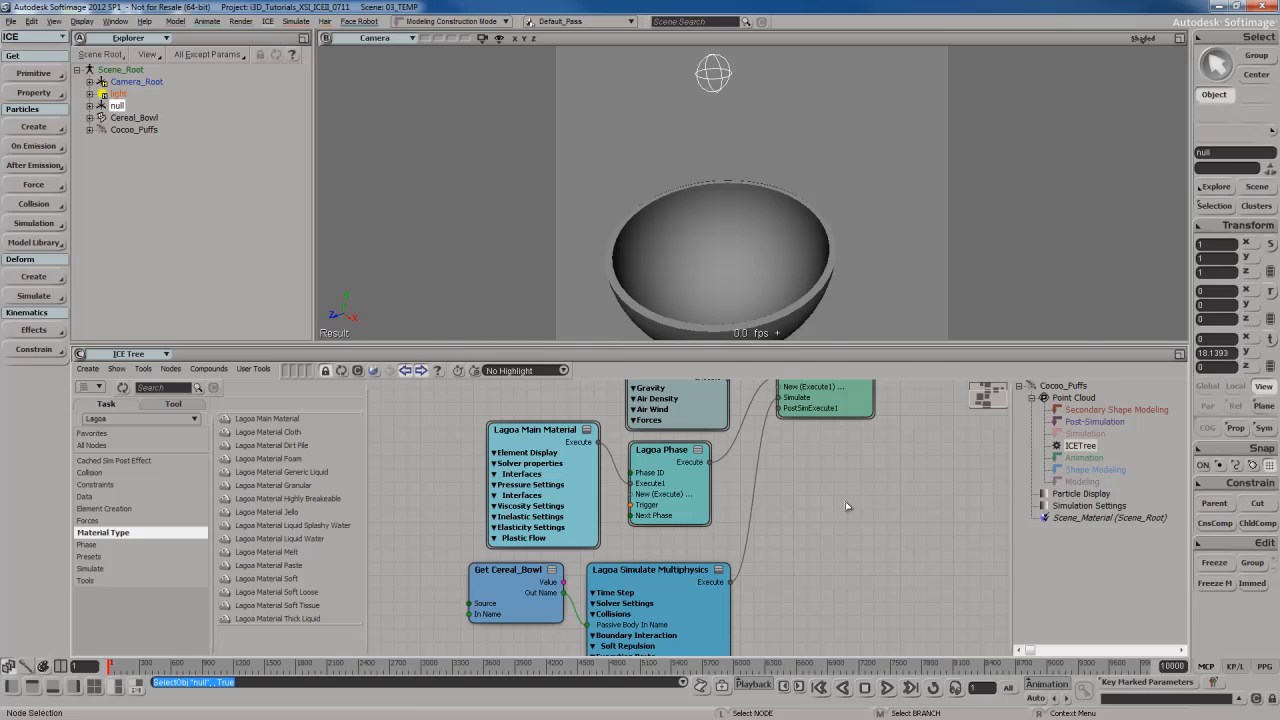
# - Review the Lagoa Main Material node's full property set again, from element display and solver properties to plastic flow, and close it
pyautogui.click(500, 425)
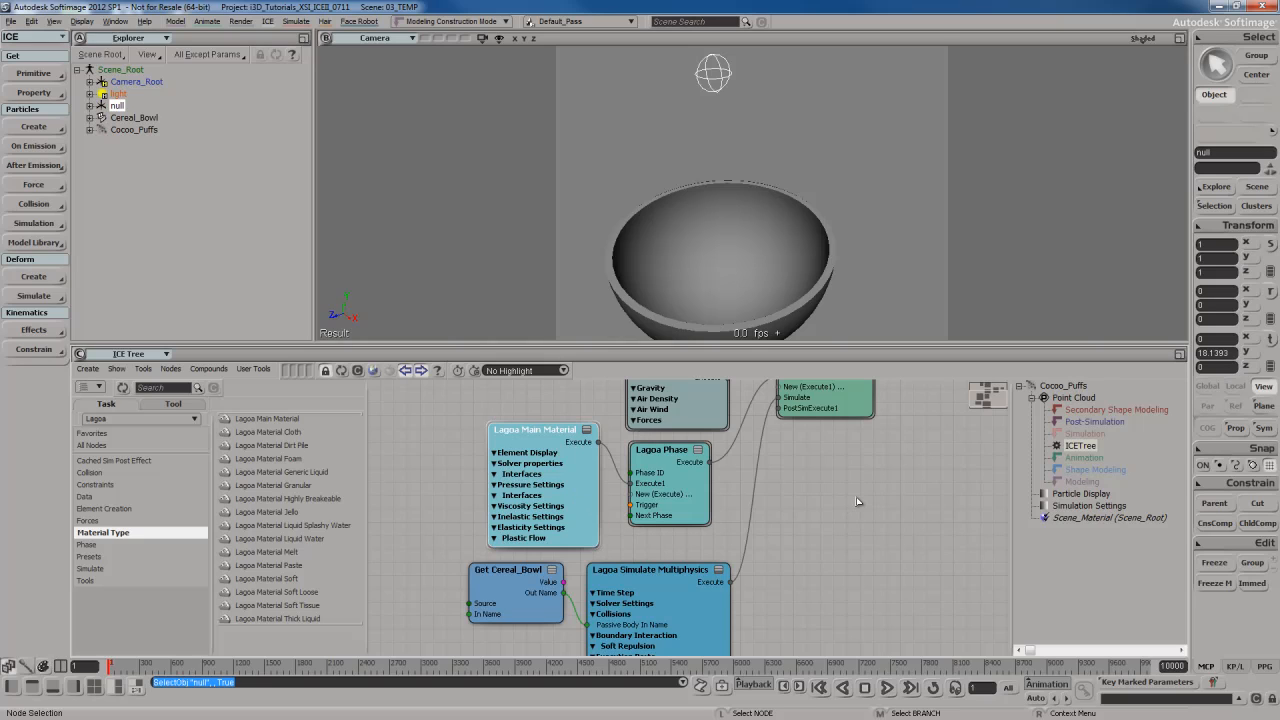
pyautogui.doubleClick(588, 483)
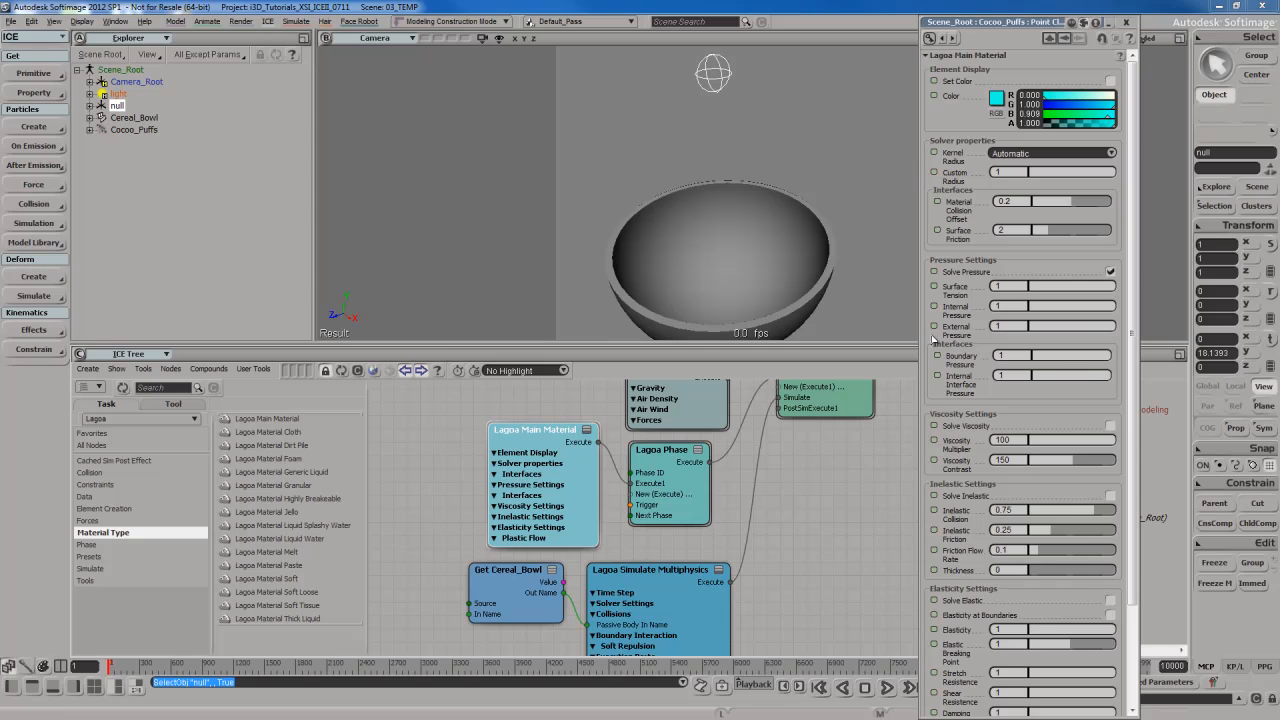
pyautogui.scroll(-4, 1134, 300)
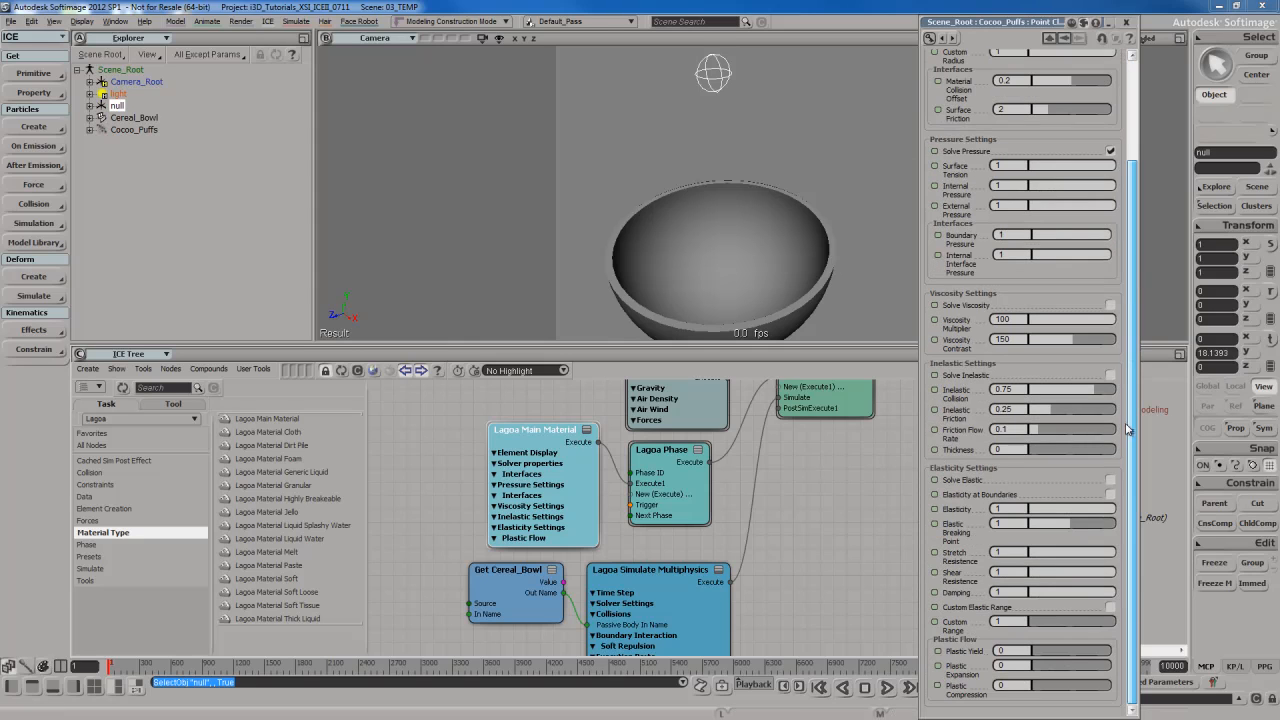
pyautogui.moveTo(1135, 308); pyautogui.dragTo(1135, 211)
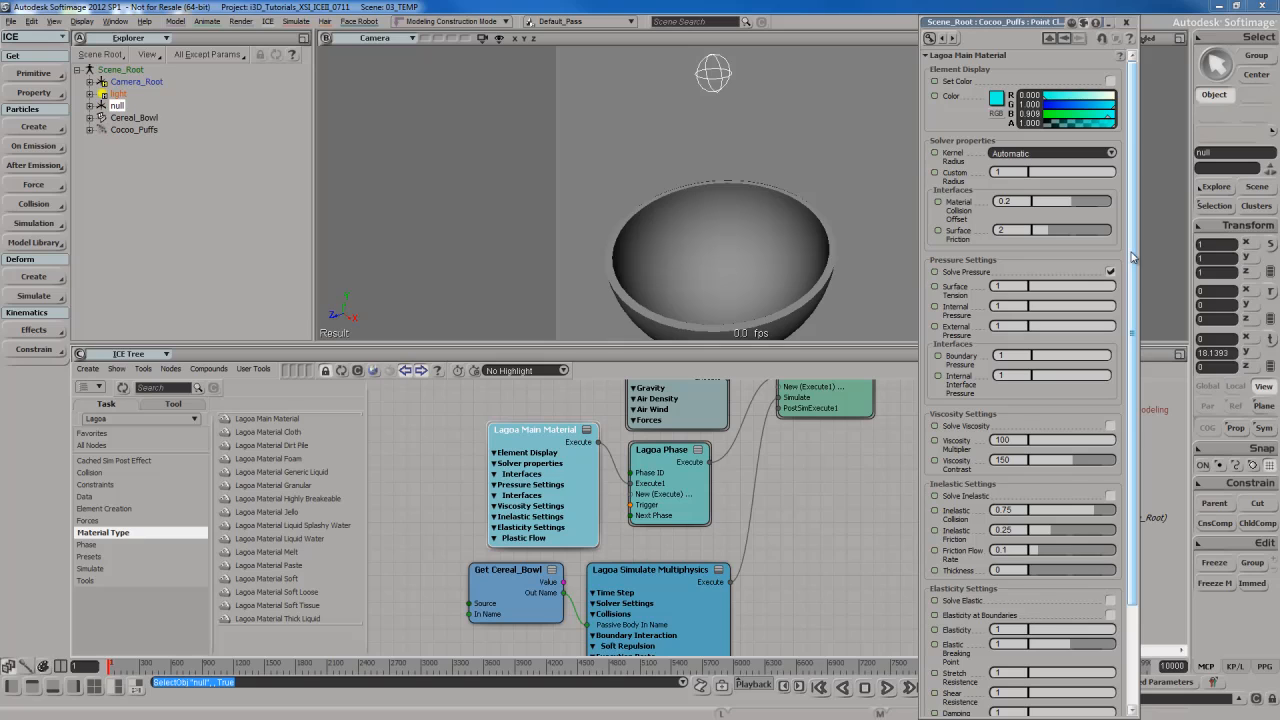
pyautogui.moveTo(1132, 260)
pyautogui.mouseDown()
pyautogui.moveTo(1132, 390)
pyautogui.moveTo(1133, 257)
pyautogui.mouseUp()
pyautogui.click(1126, 21)
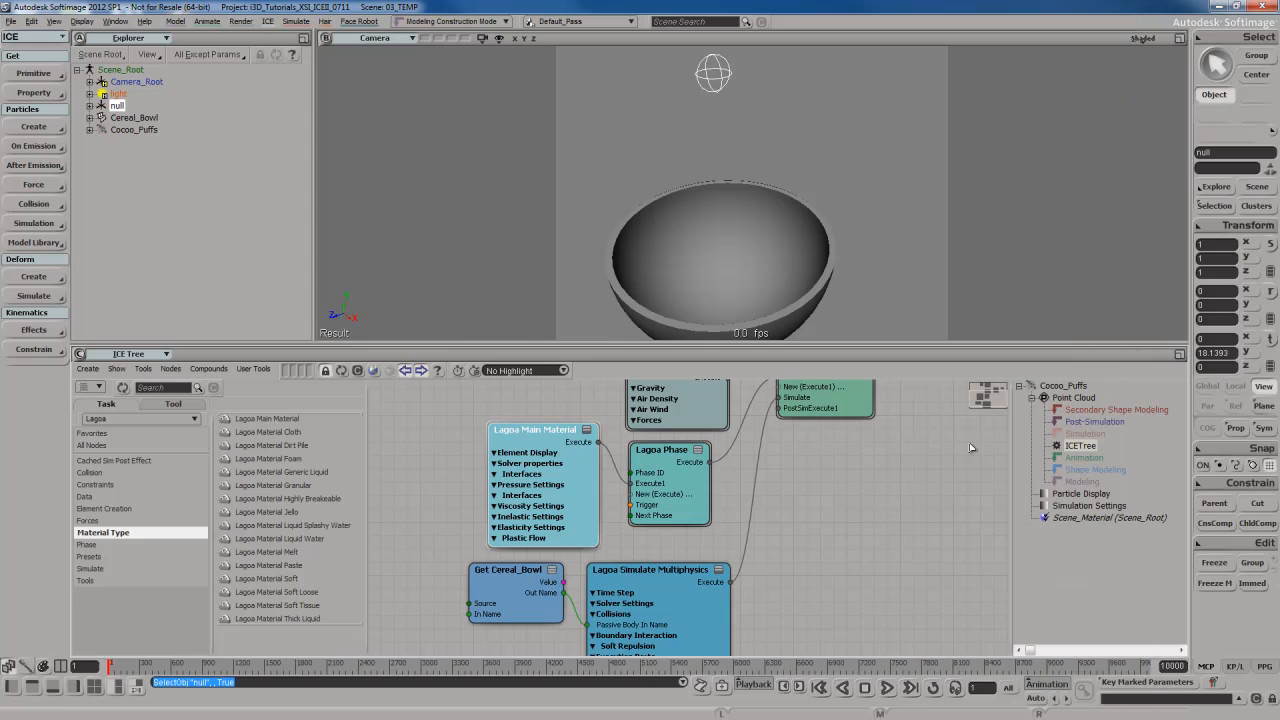
# - Shift the Lagoa Phase node slightly away from Lagoa Main Material, with the ICE tree view maximized and all its nodes framed
pyautogui.click(672, 482)
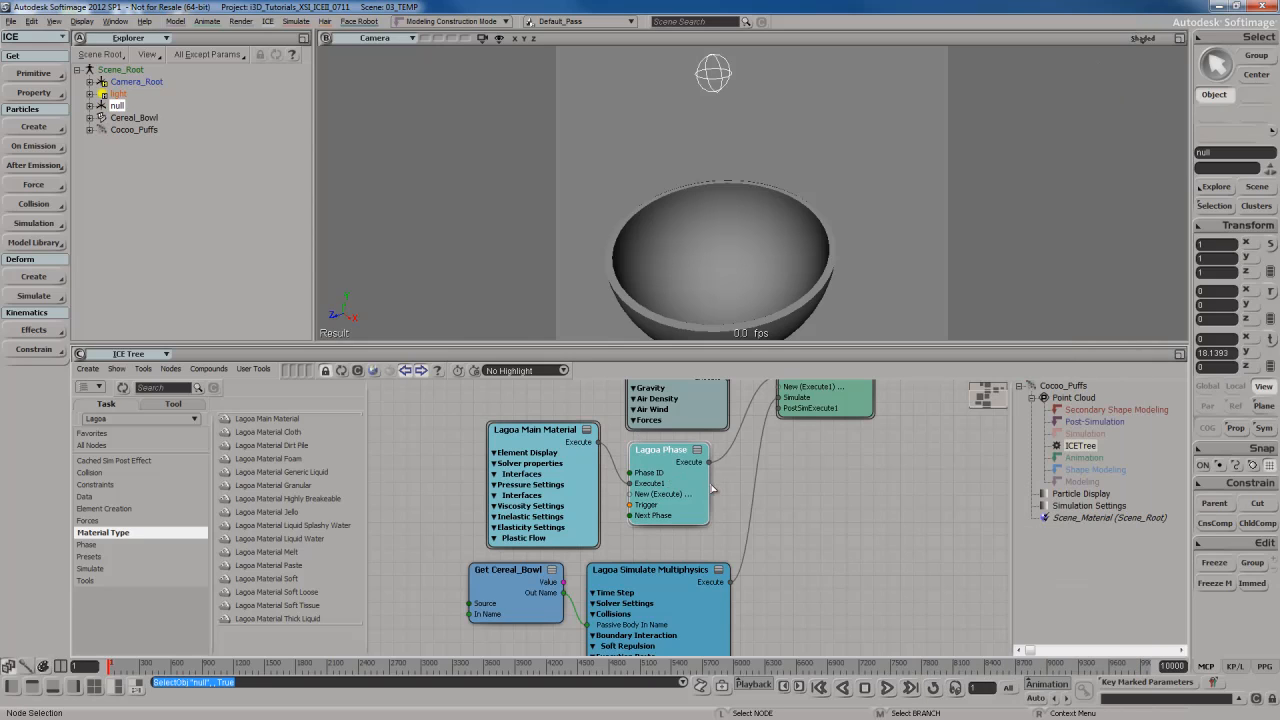
pyautogui.moveTo(697, 487); pyautogui.dragTo(701, 492)
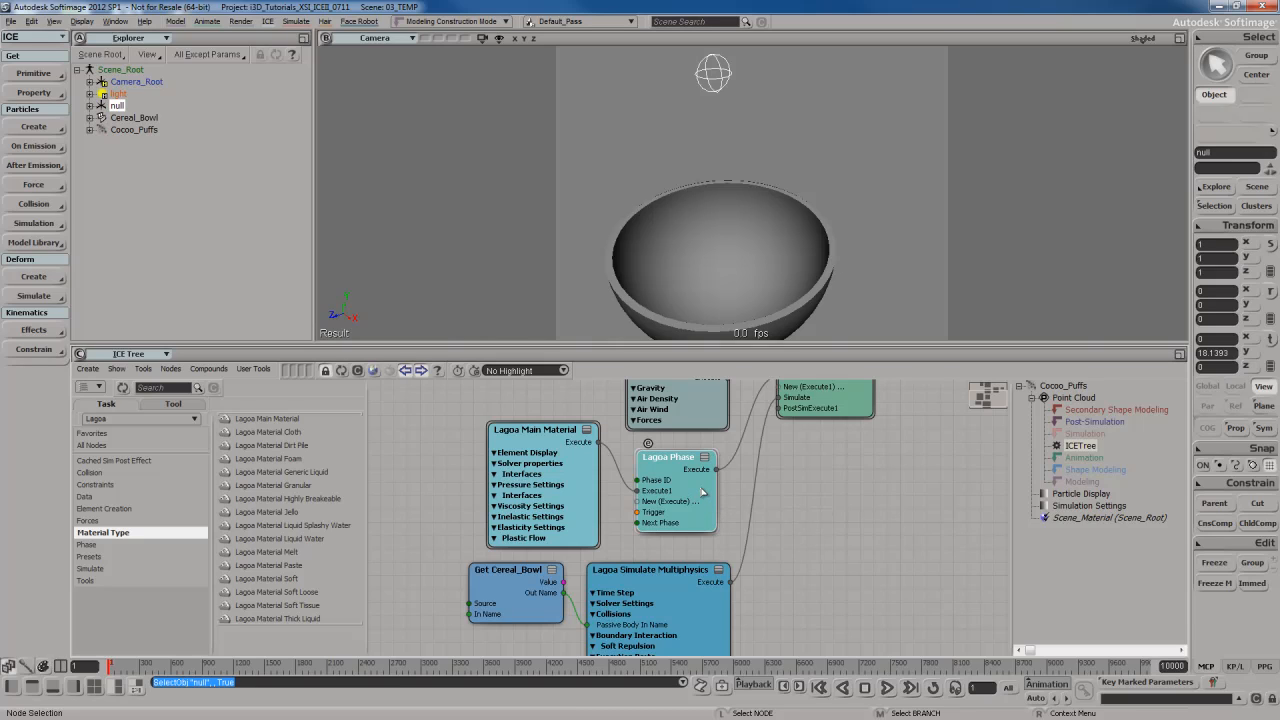
pyautogui.press('F12')
pyautogui.press('a')
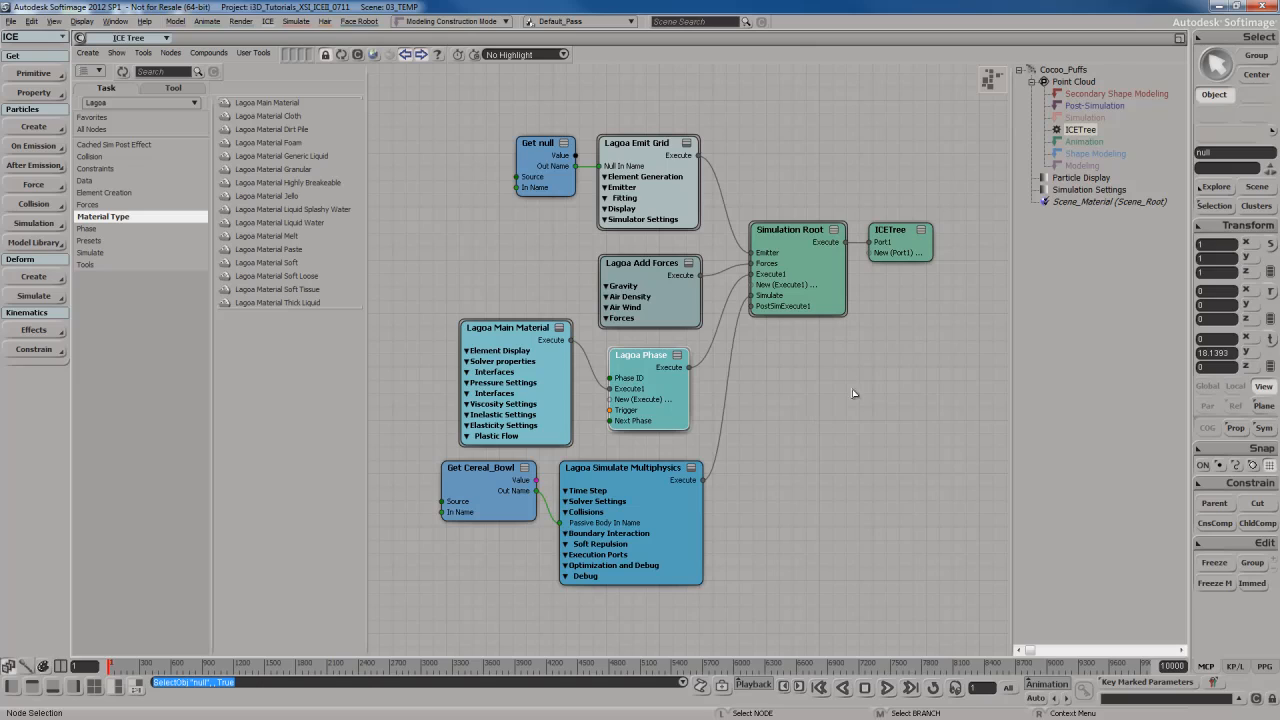
pyautogui.moveTo(683, 402); pyautogui.dragTo(692, 404)
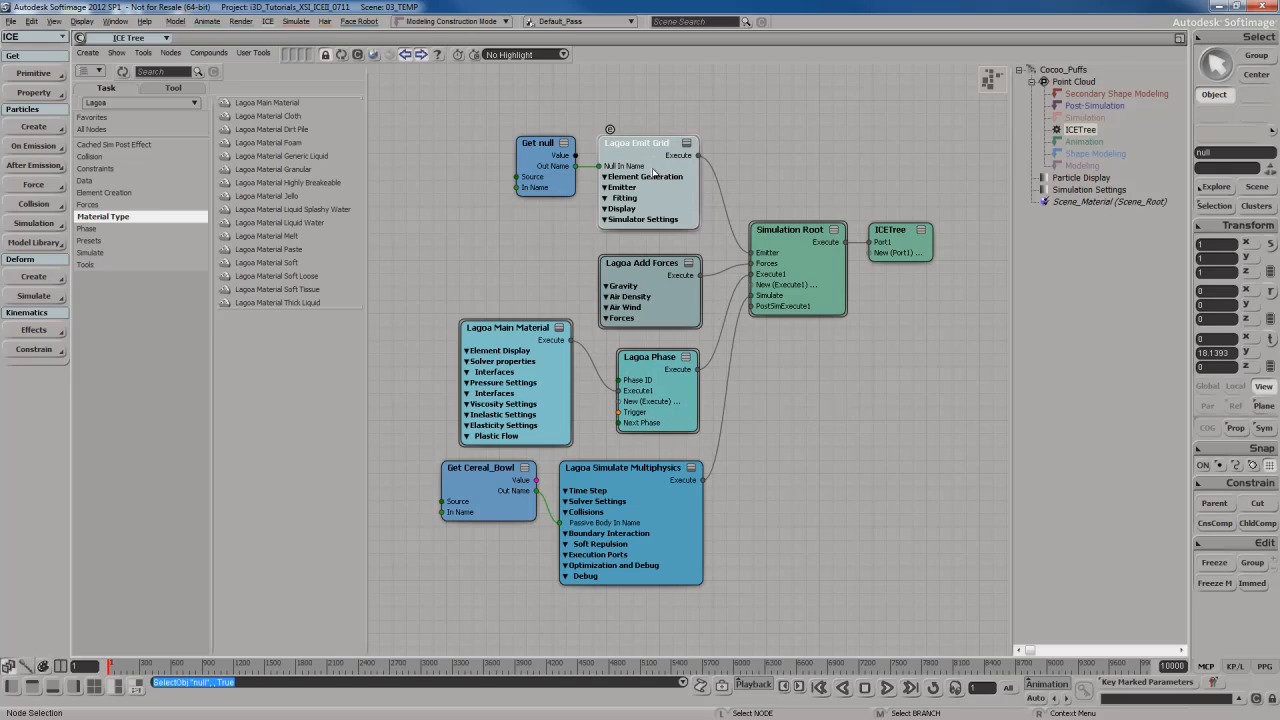
# - Review the Lagoa Phase node's Phase ID, Trigger and Next Phase settings, leaving Phase ID at 0
pyautogui.doubleClick(686, 390)
pyautogui.moveTo(1042, 24); pyautogui.dragTo(940, 78)
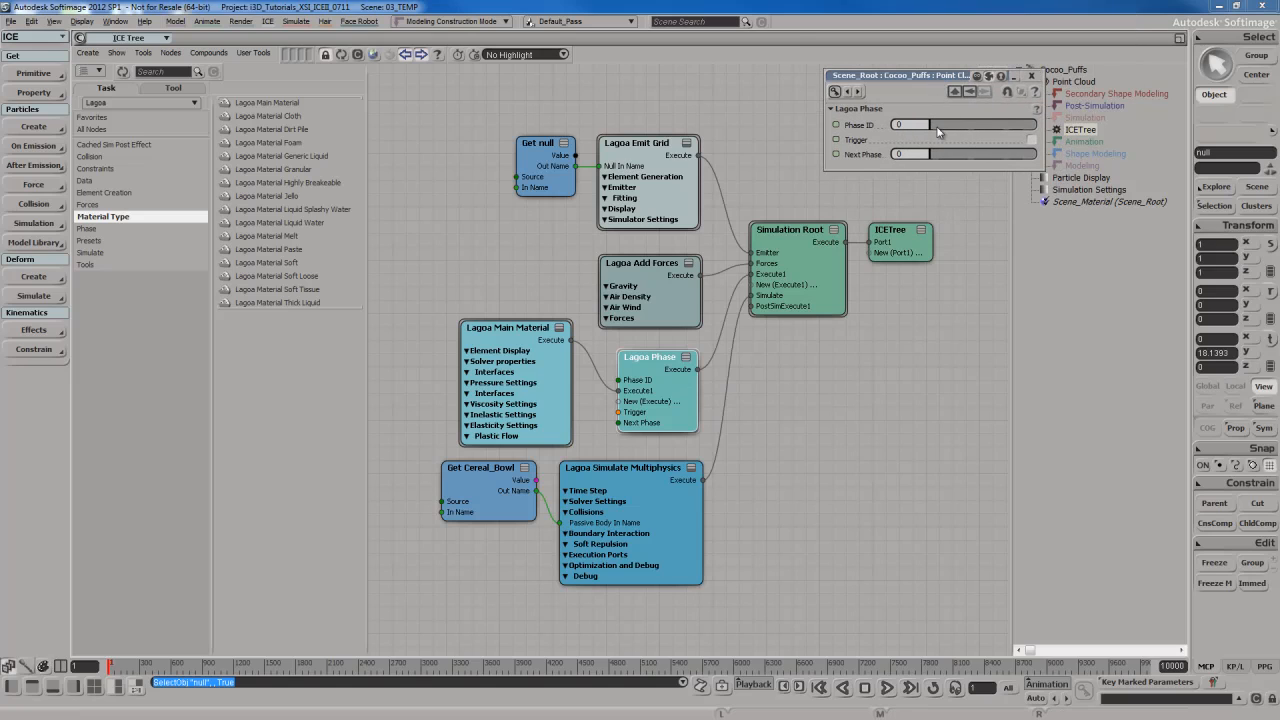
pyautogui.moveTo(938, 131)
pyautogui.mouseDown()
pyautogui.moveTo(960, 131)
pyautogui.moveTo(915, 131)
pyautogui.mouseUp()
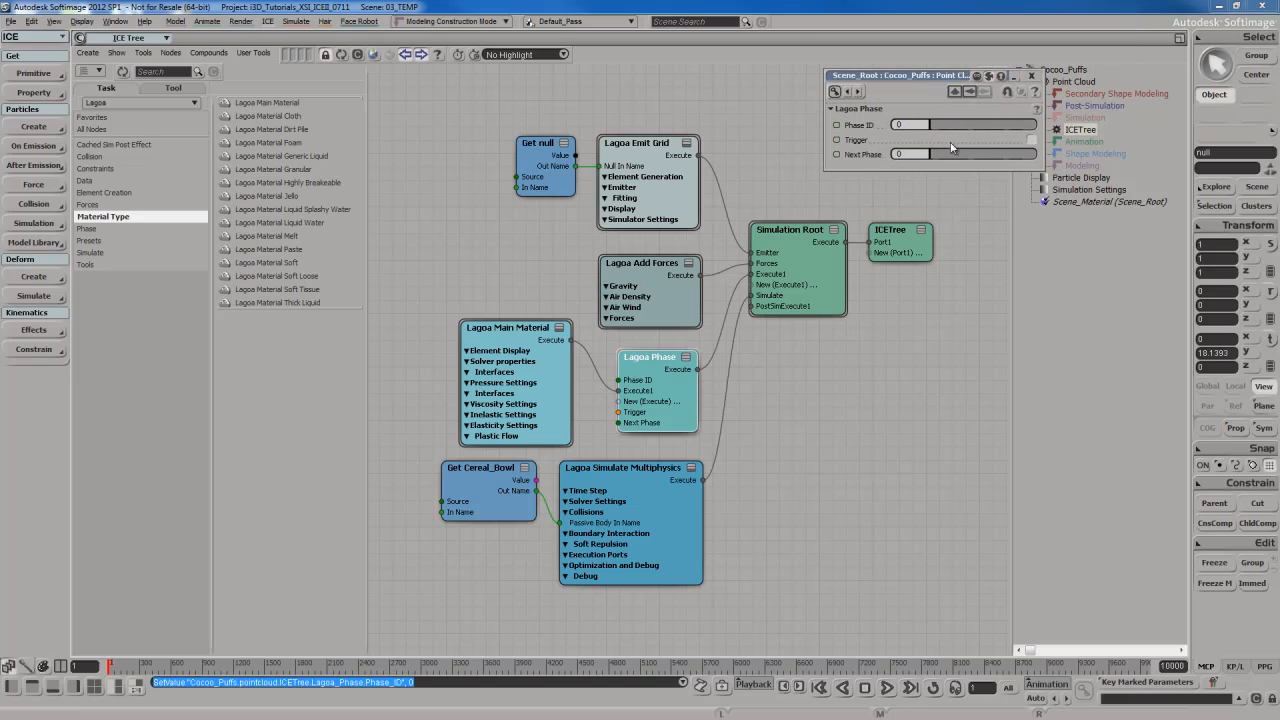
pyautogui.click(1031, 75)
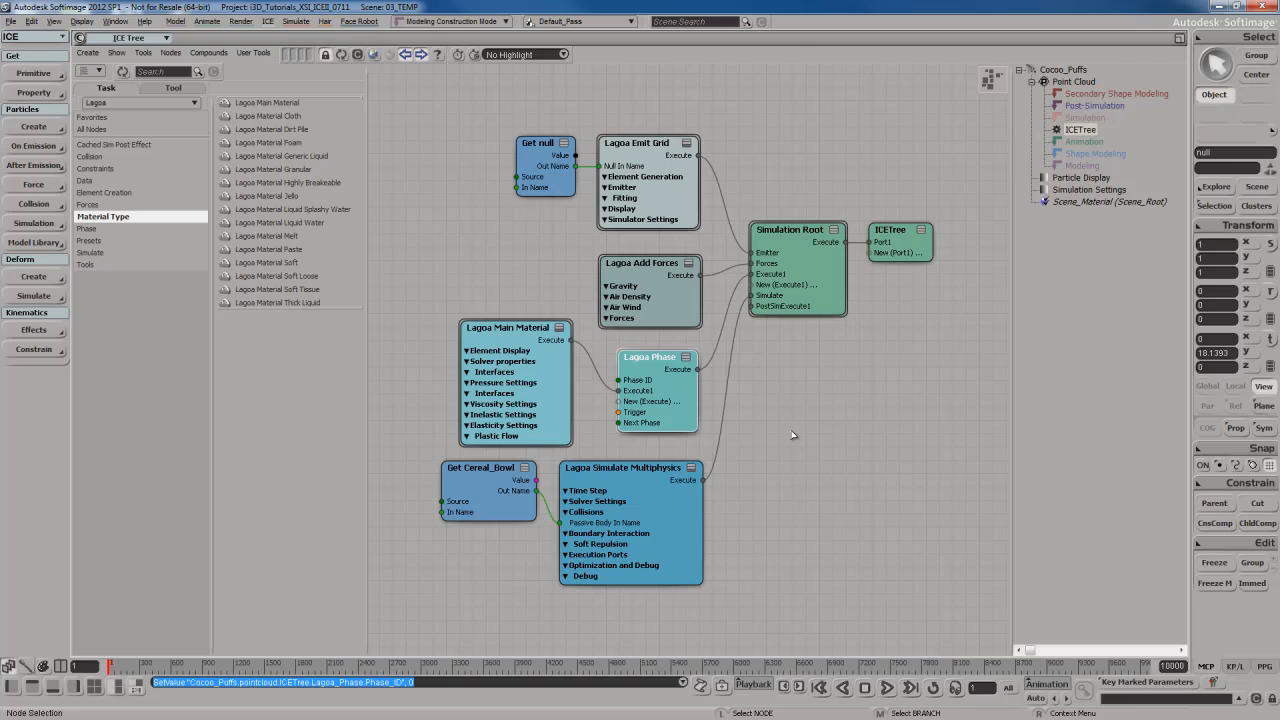
pyautogui.click(788, 395)
pyautogui.click(690, 413)
pyautogui.click(778, 490)
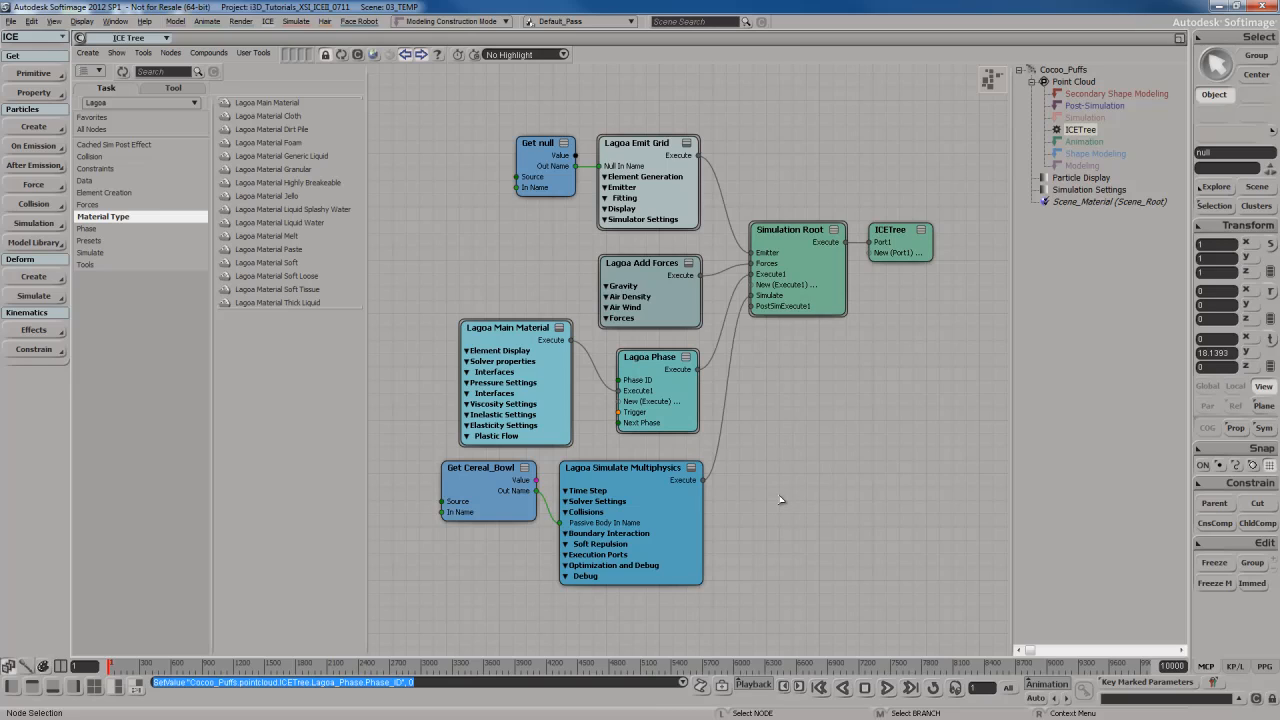
# - Review the Lagoa Simulate Multiphysics node's time step, solver, collision, boundary, optimization and debug settings, and restore the multi-view layout
pyautogui.click(689, 514)
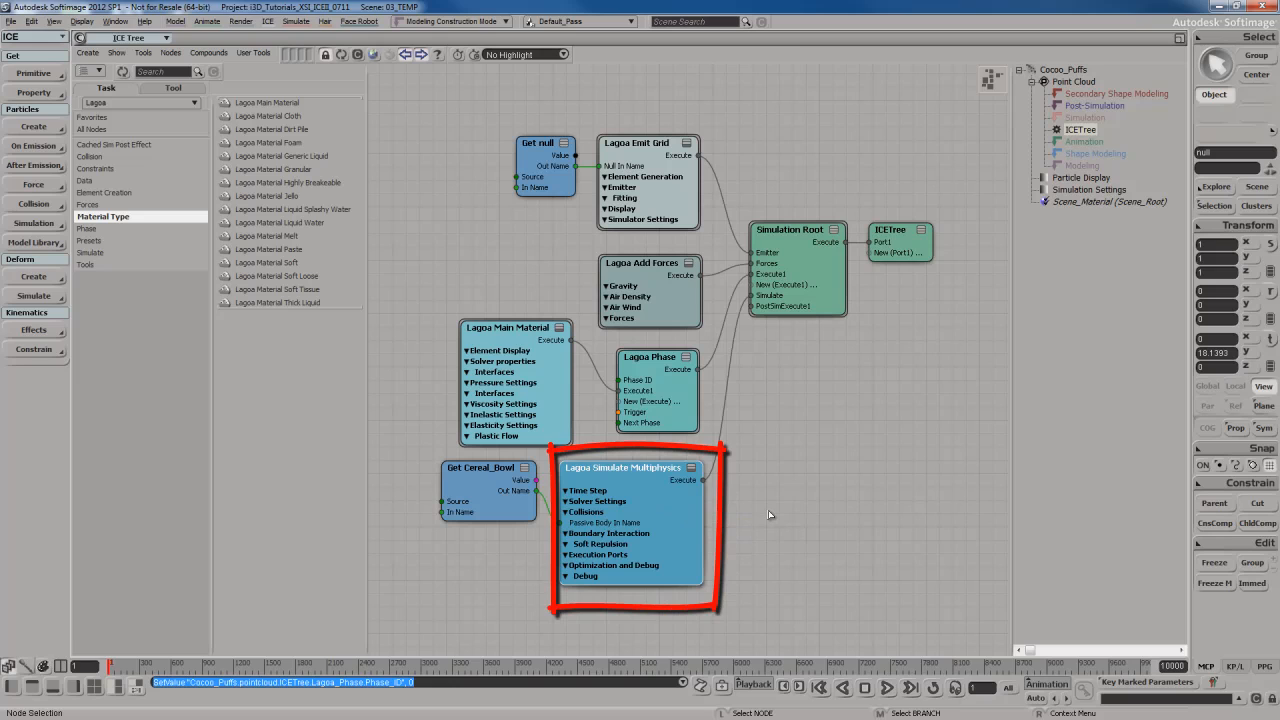
pyautogui.doubleClick(675, 511)
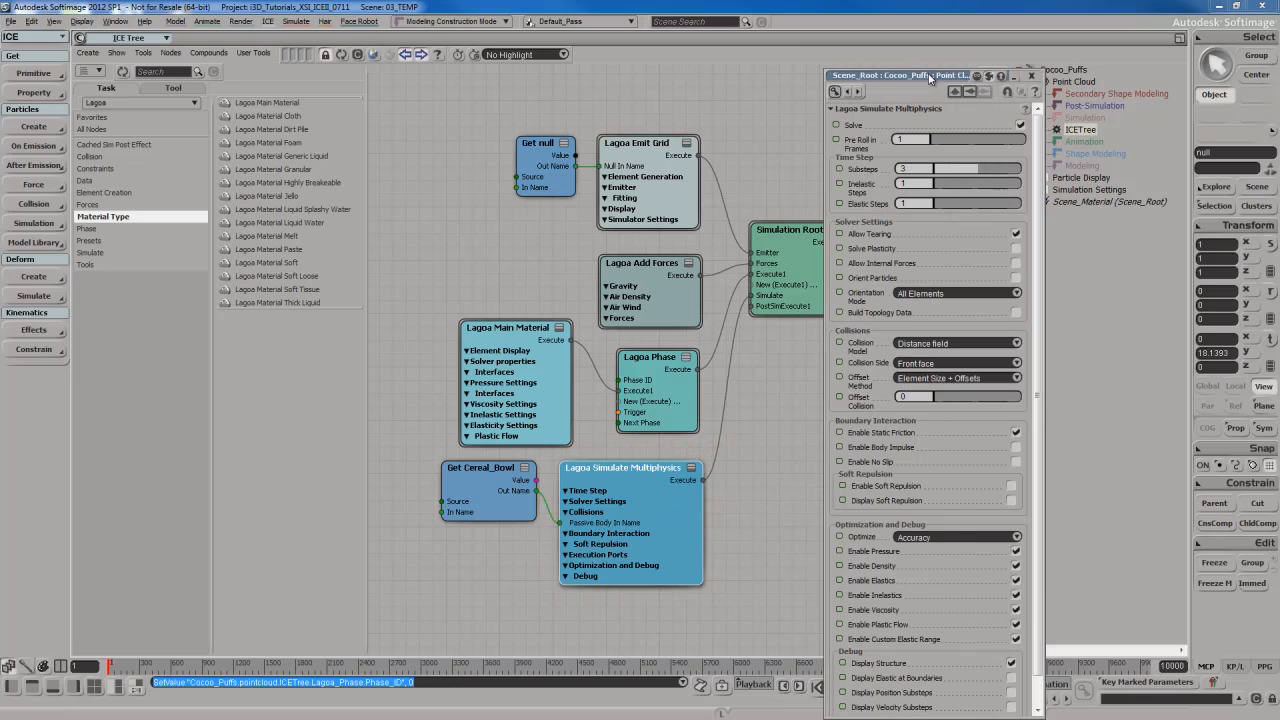
pyautogui.moveTo(931, 75); pyautogui.dragTo(976, 12)
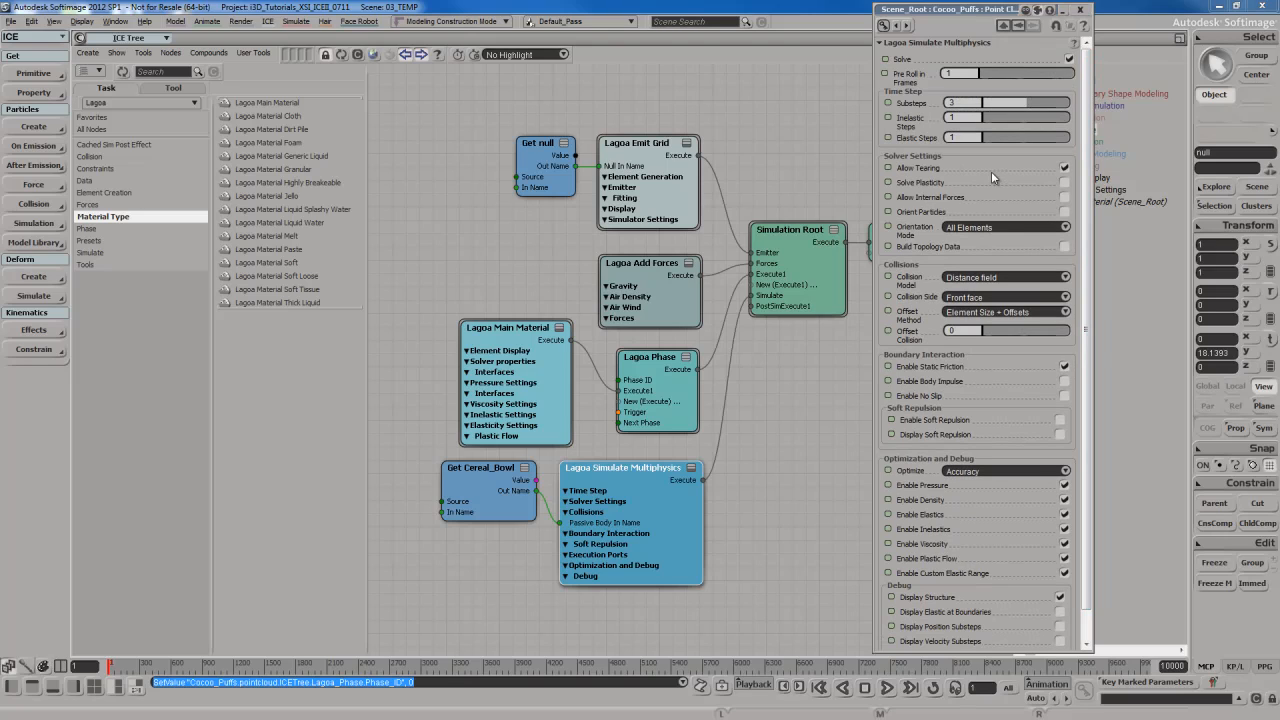
pyautogui.moveTo(1087, 386); pyautogui.dragTo(1090, 470)
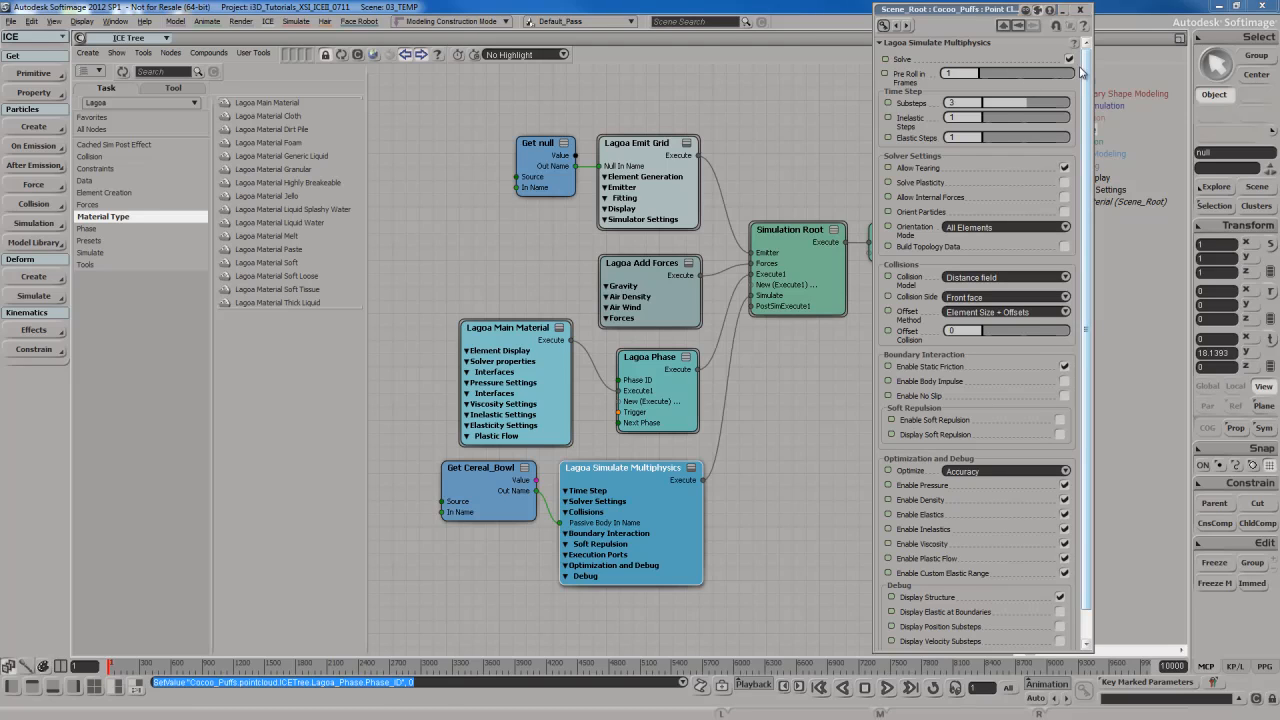
pyautogui.click(1080, 10)
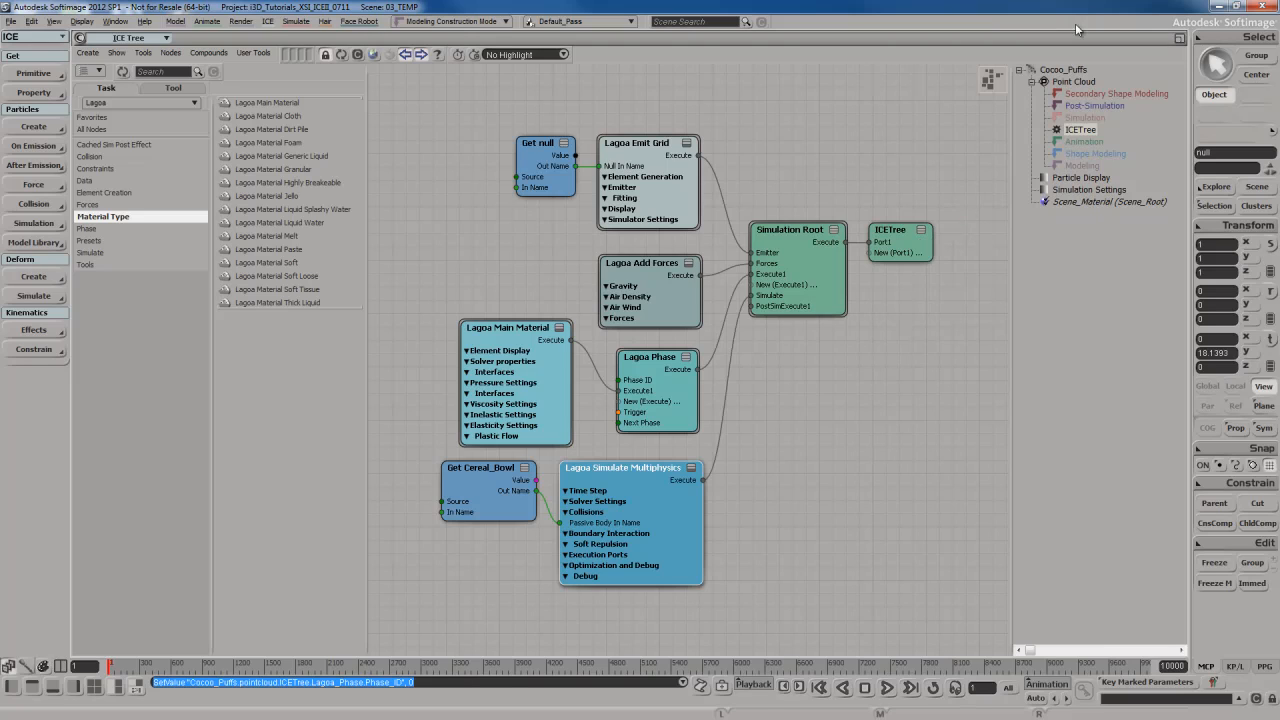
pyautogui.click(805, 386)
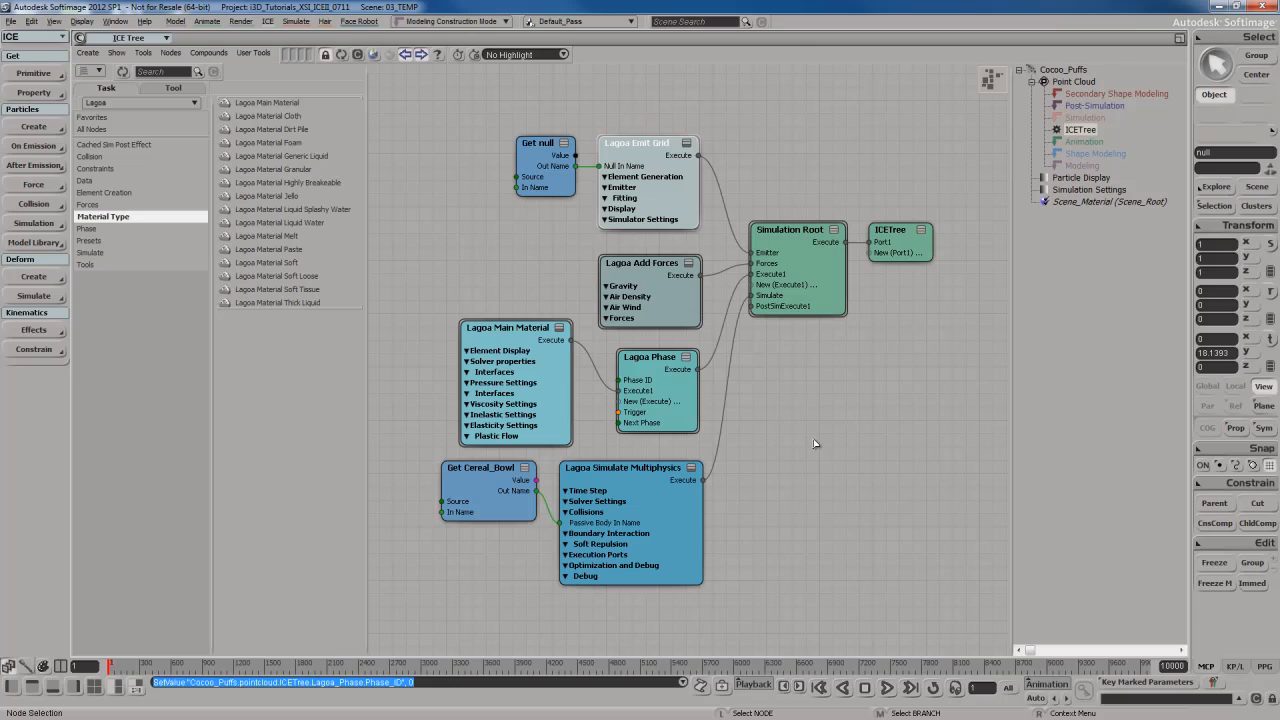
pyautogui.press('F12')
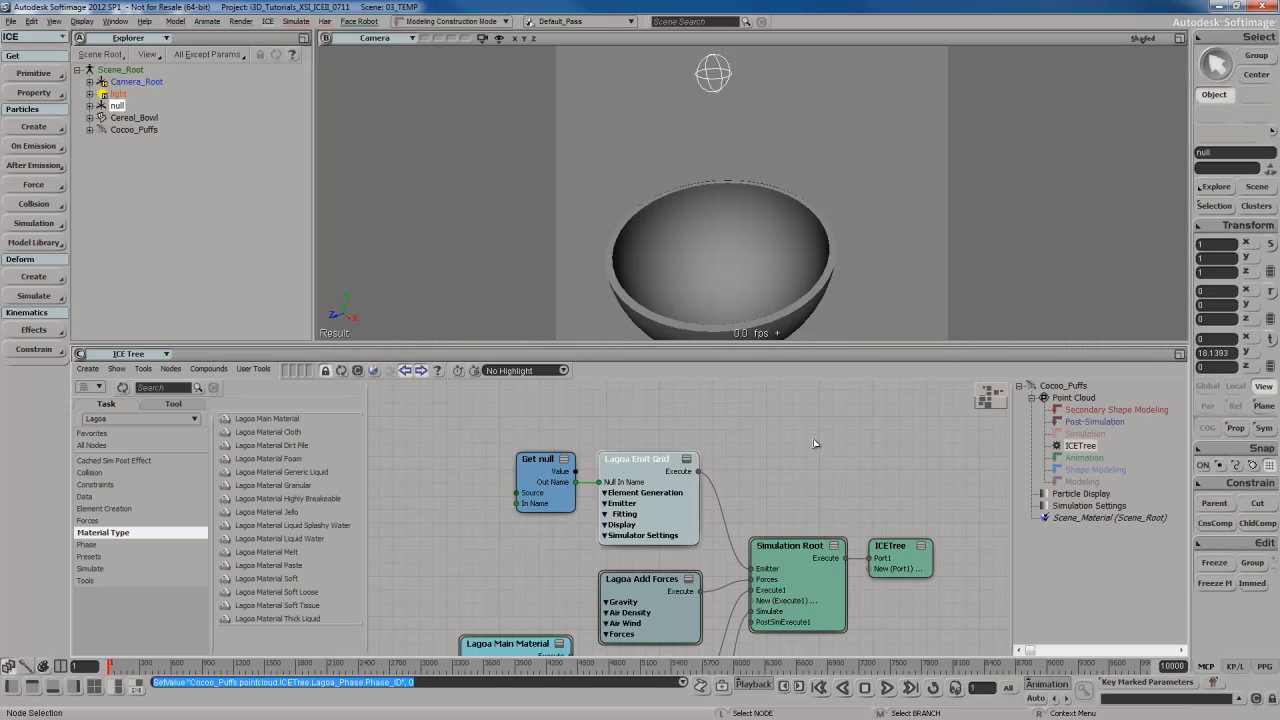